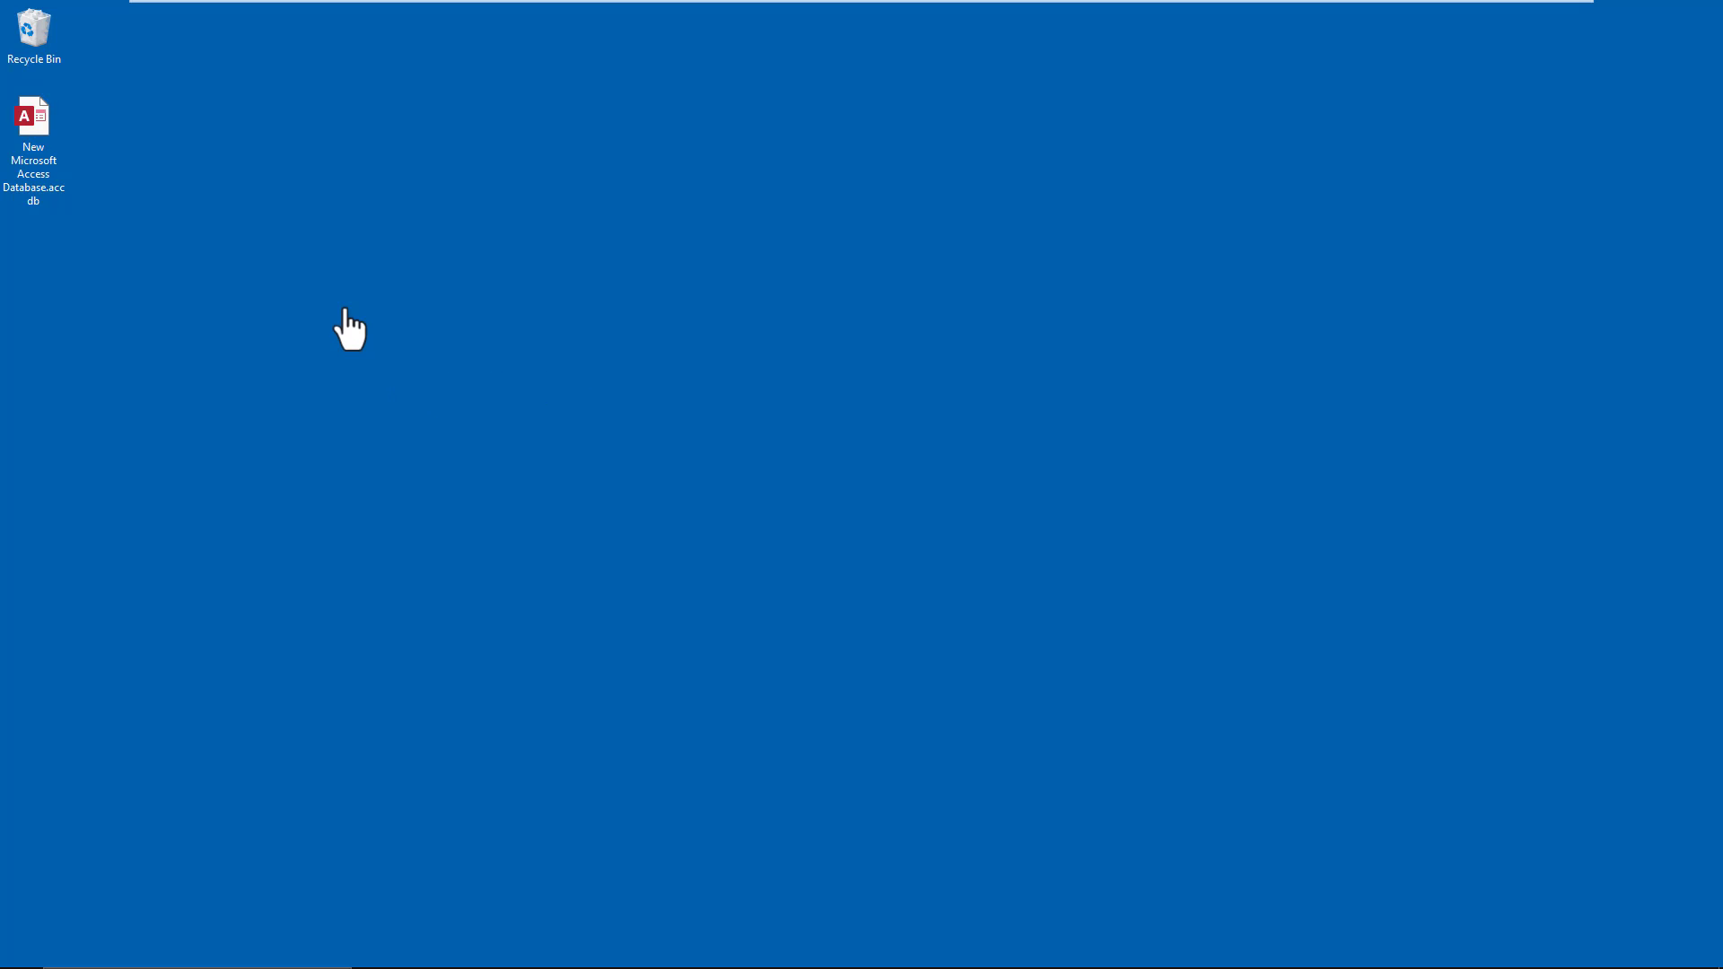
- Open New Microsoft Access Database.accdb from the desktop and browse the Application Parts gallery
{"action": "left_click", "coordinate": [56, 143]}
{"action": "double_click", "coordinate": [25, 122]}
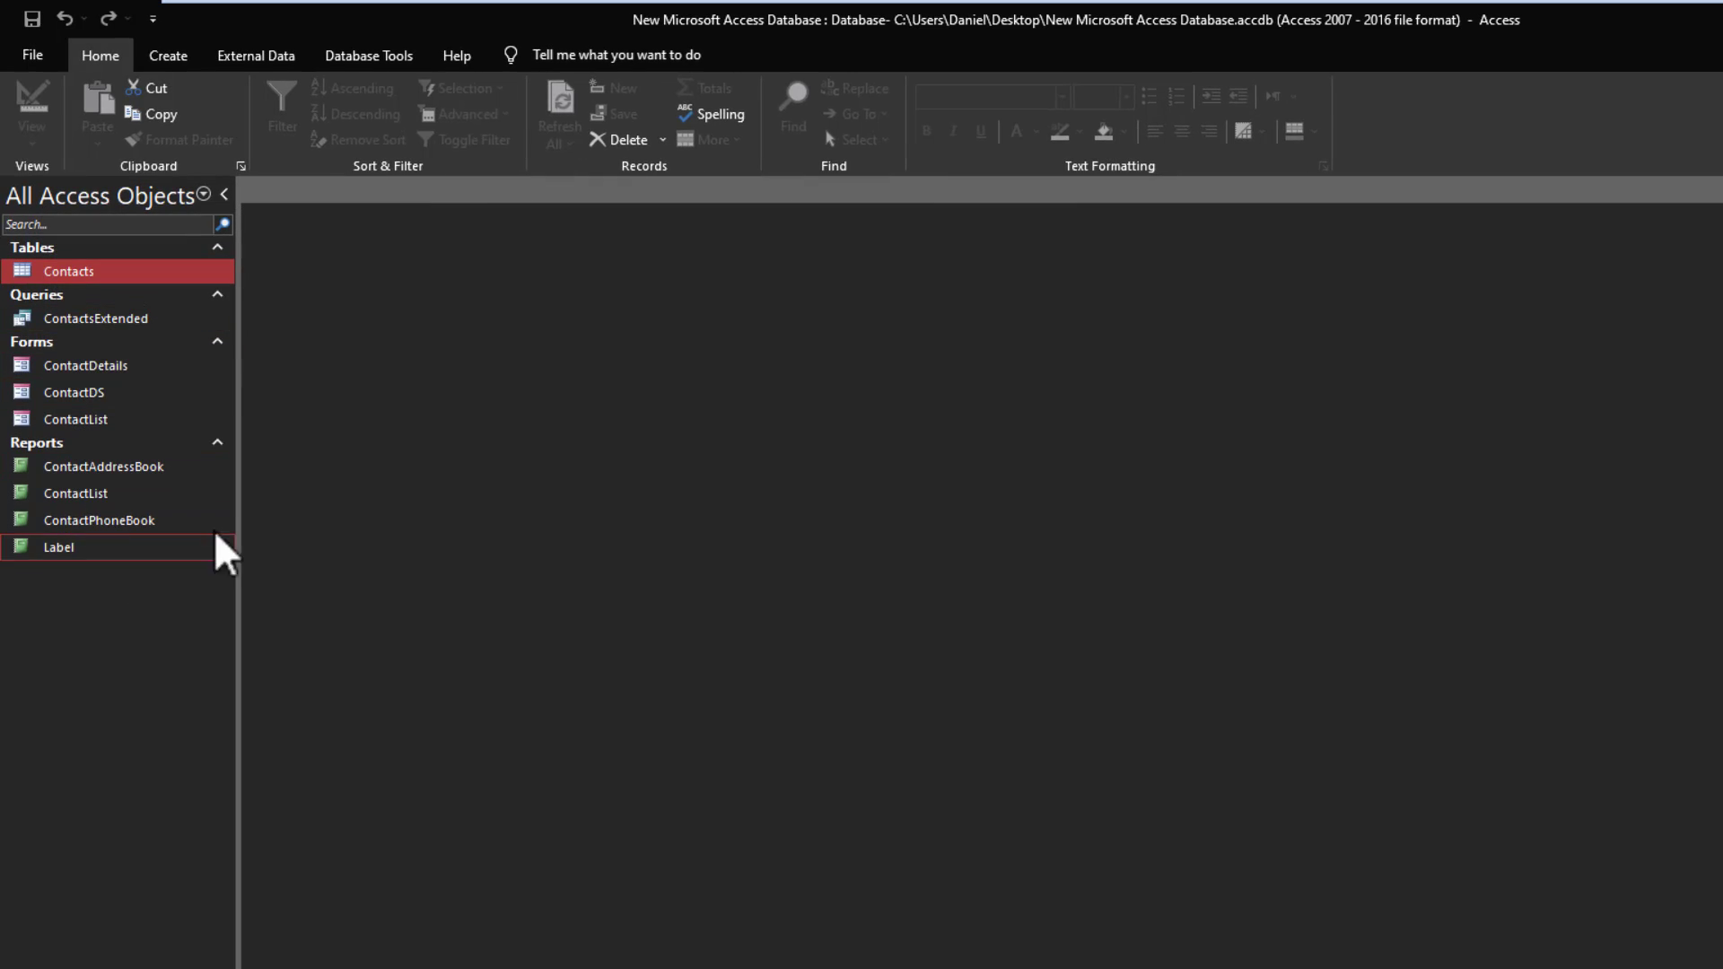
{"action": "left_click", "coordinate": [167, 55]}
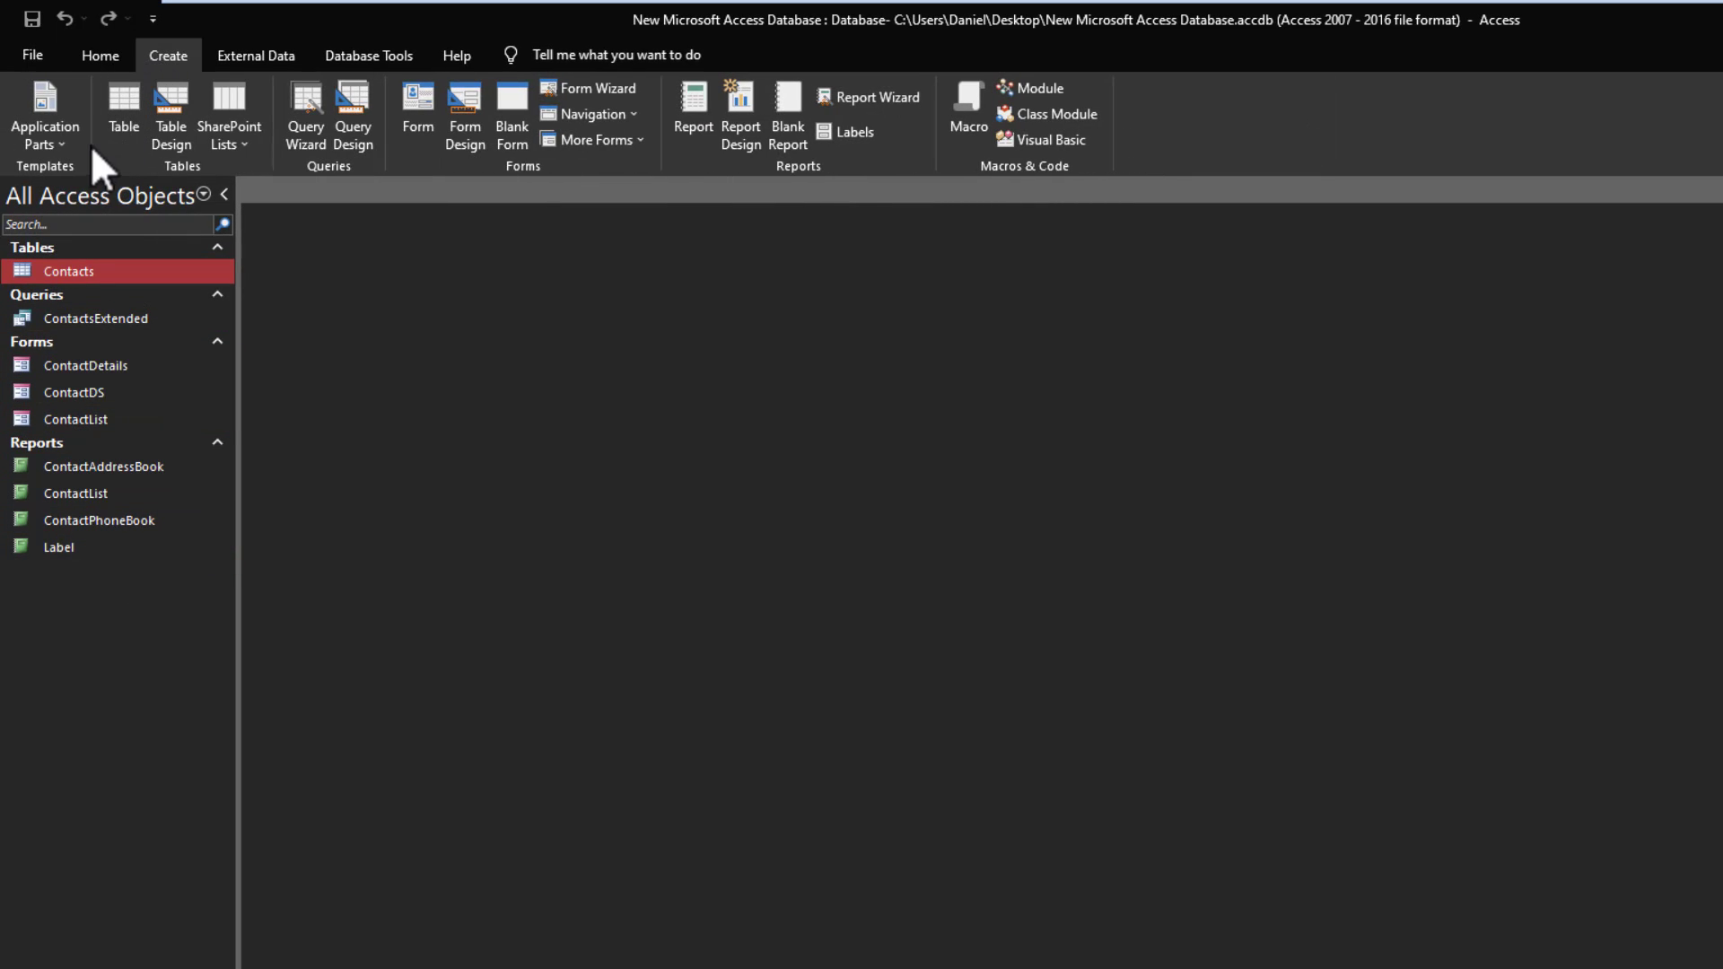
{"action": "left_click", "coordinate": [55, 139]}
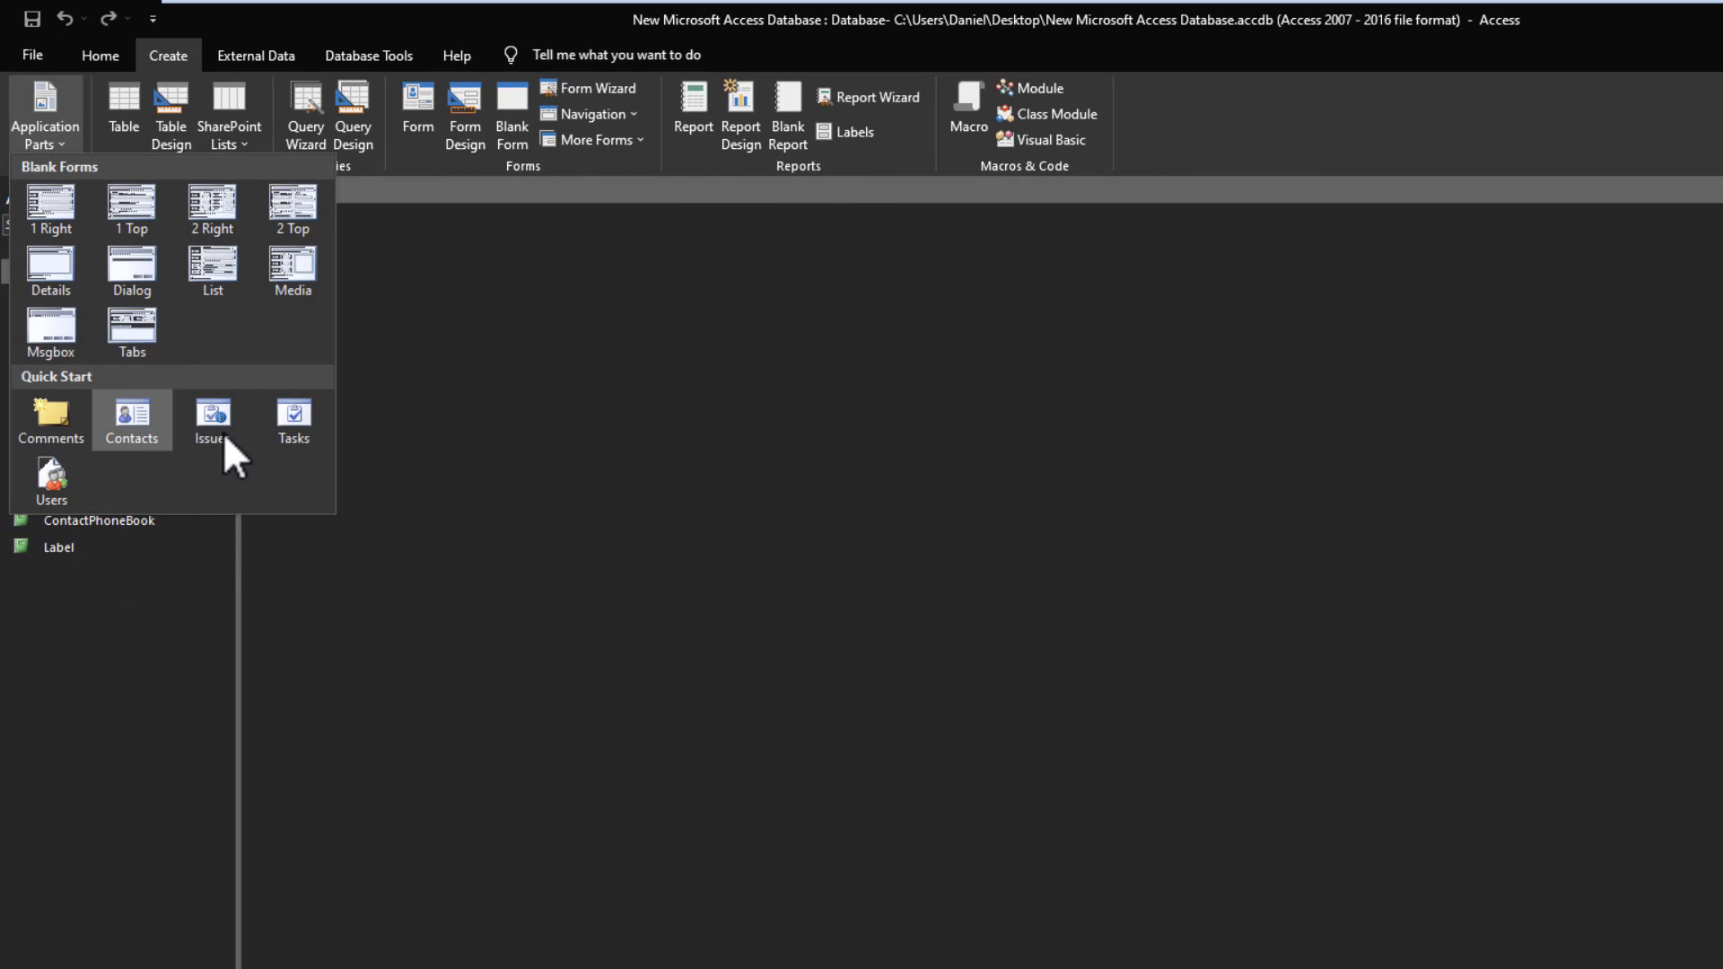
{"action": "left_click", "coordinate": [380, 442]}
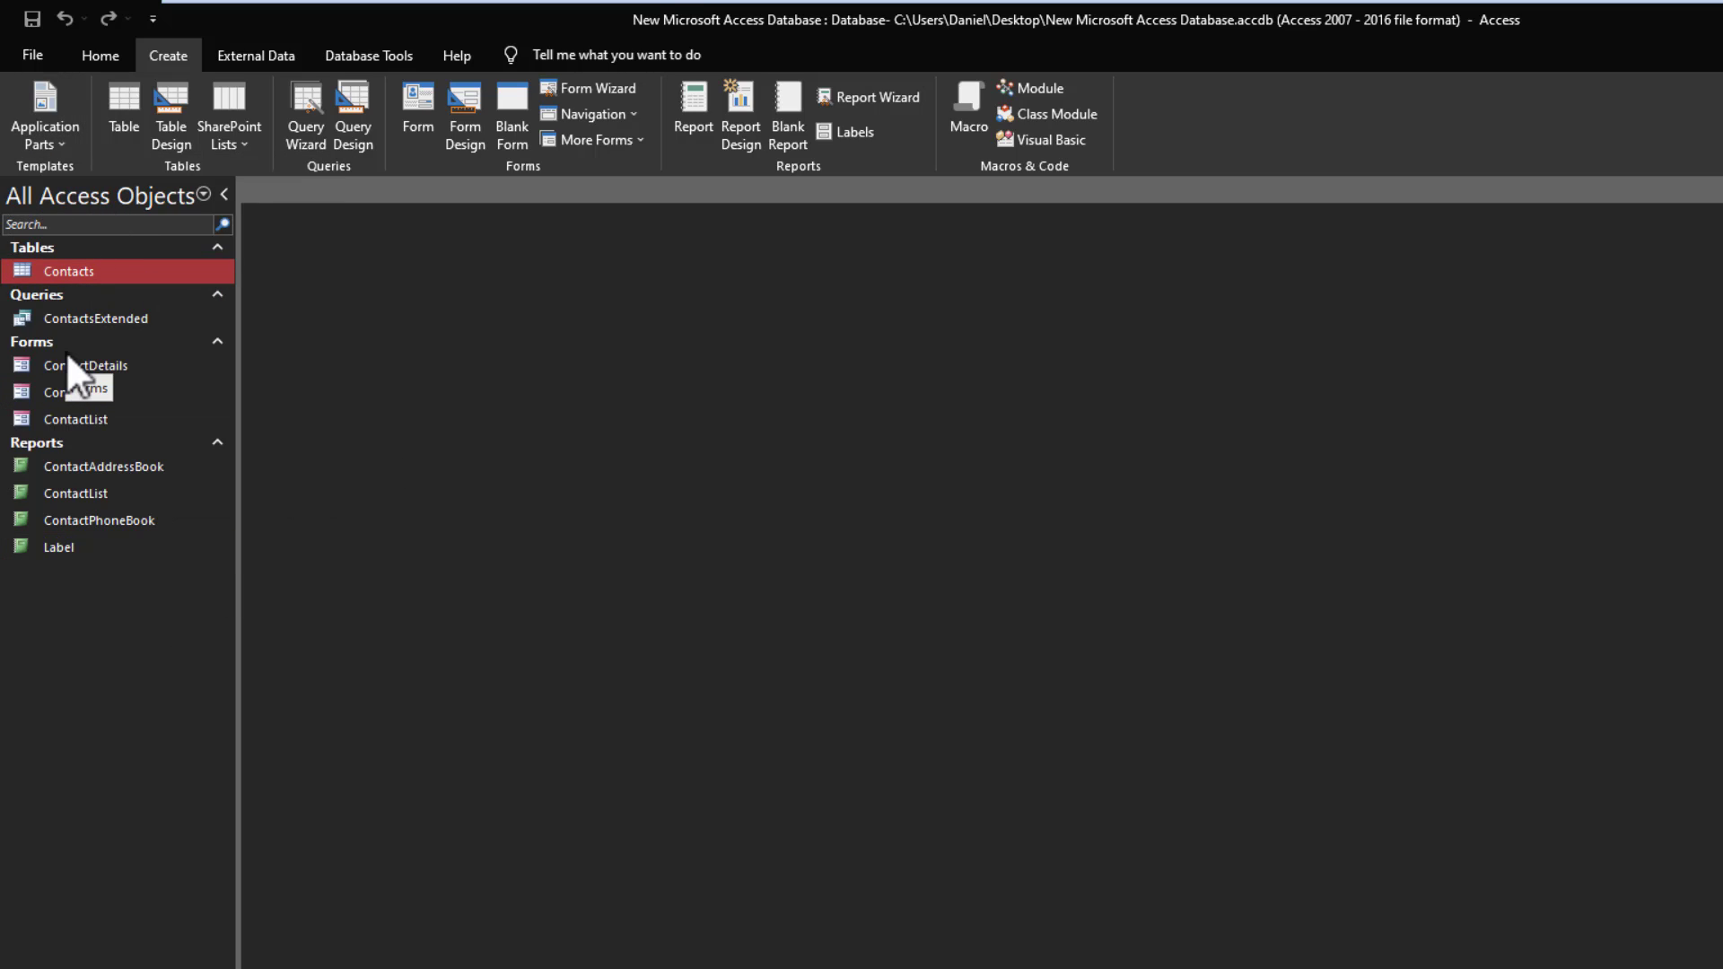
- Attempt Encrypt with Password from File > Info and acknowledge the exclusive-use notice
{"action": "left_click", "coordinate": [36, 55]}
{"action": "left_click", "coordinate": [99, 266]}
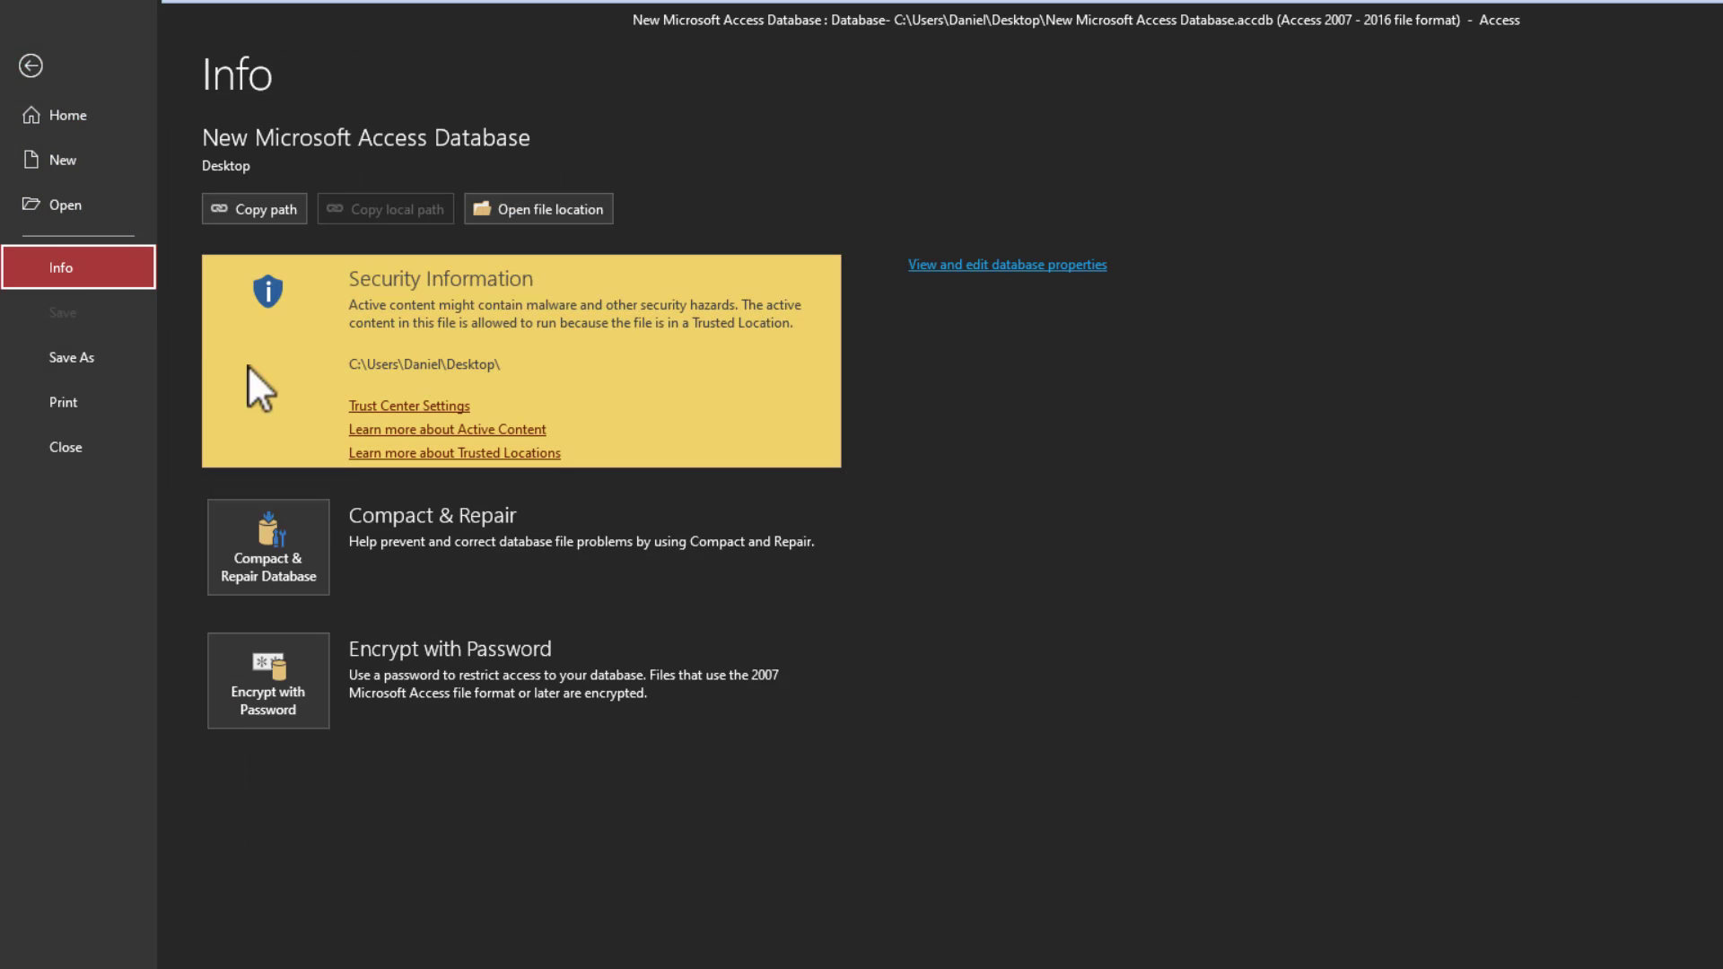
{"action": "left_click", "coordinate": [281, 707]}
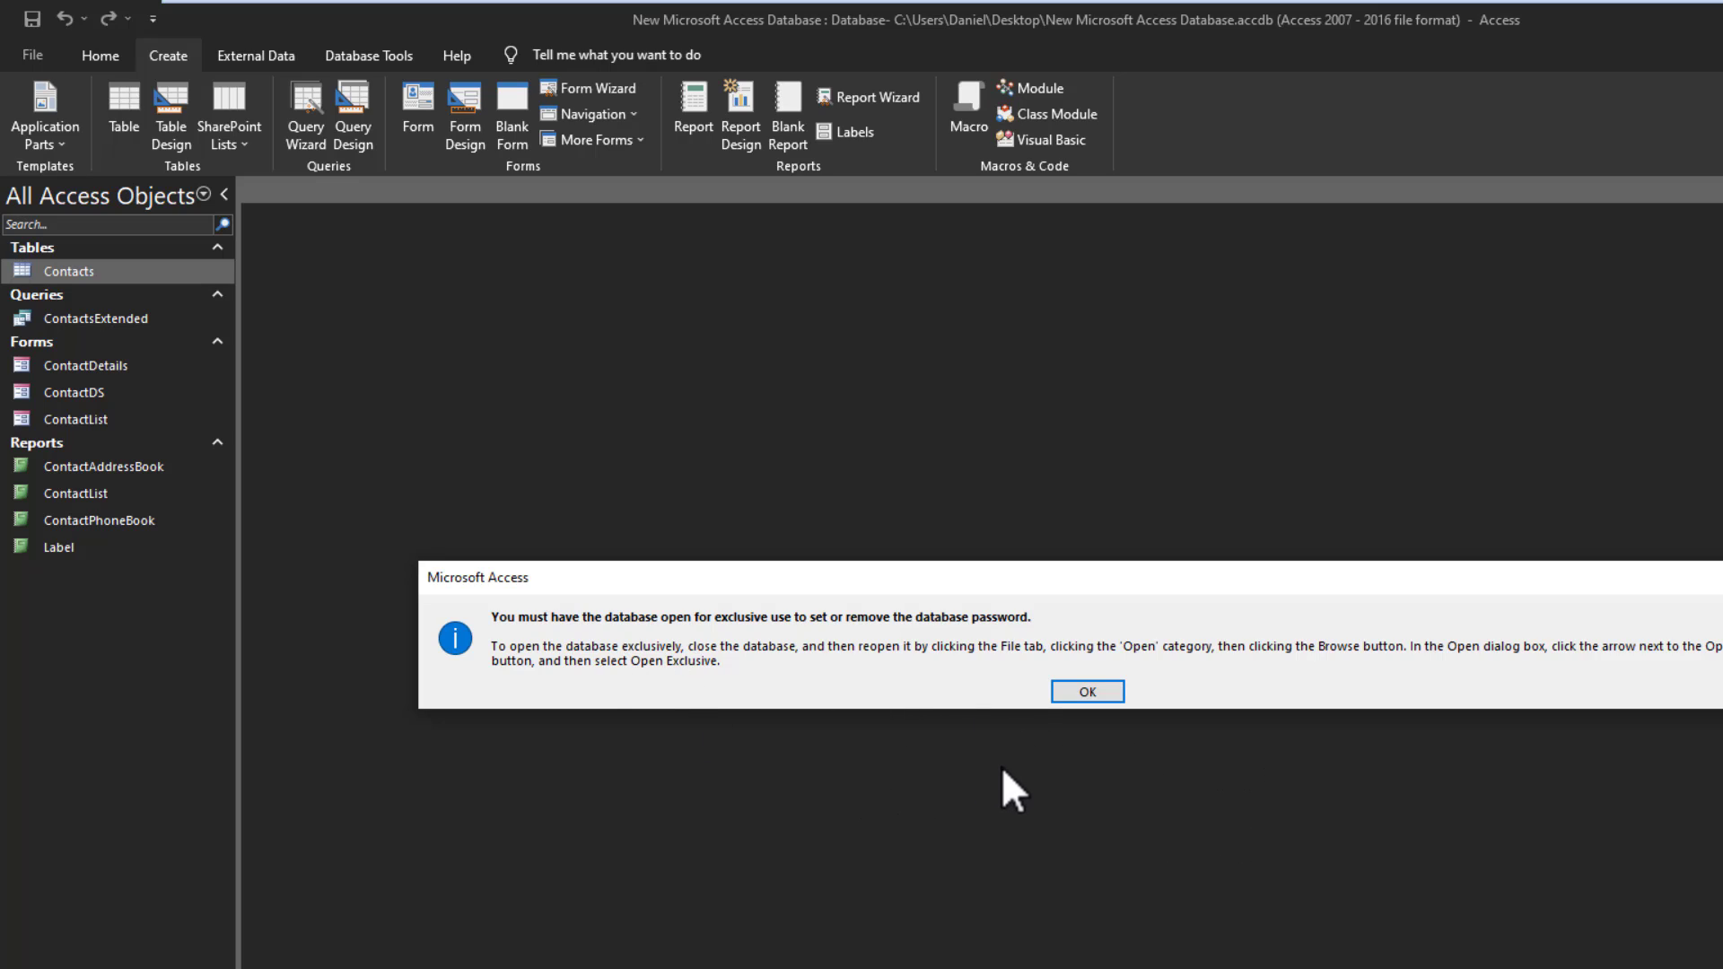
{"action": "left_click", "coordinate": [1095, 689]}
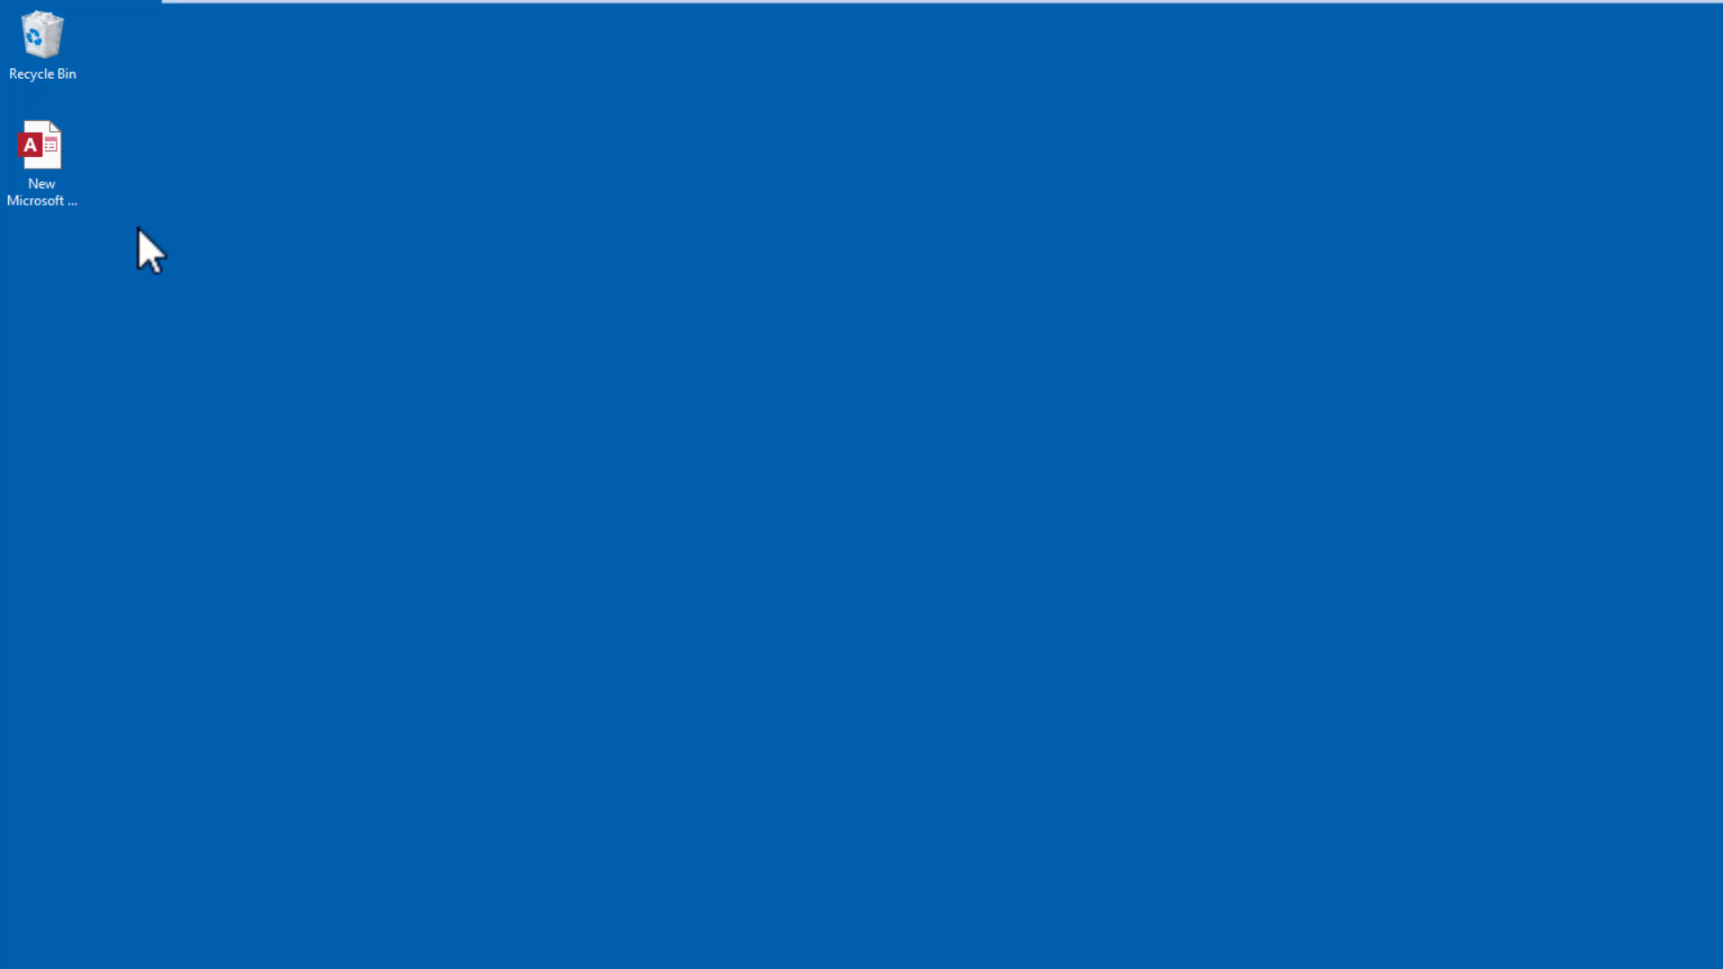
{"action": "right_click", "coordinate": [50, 172]}
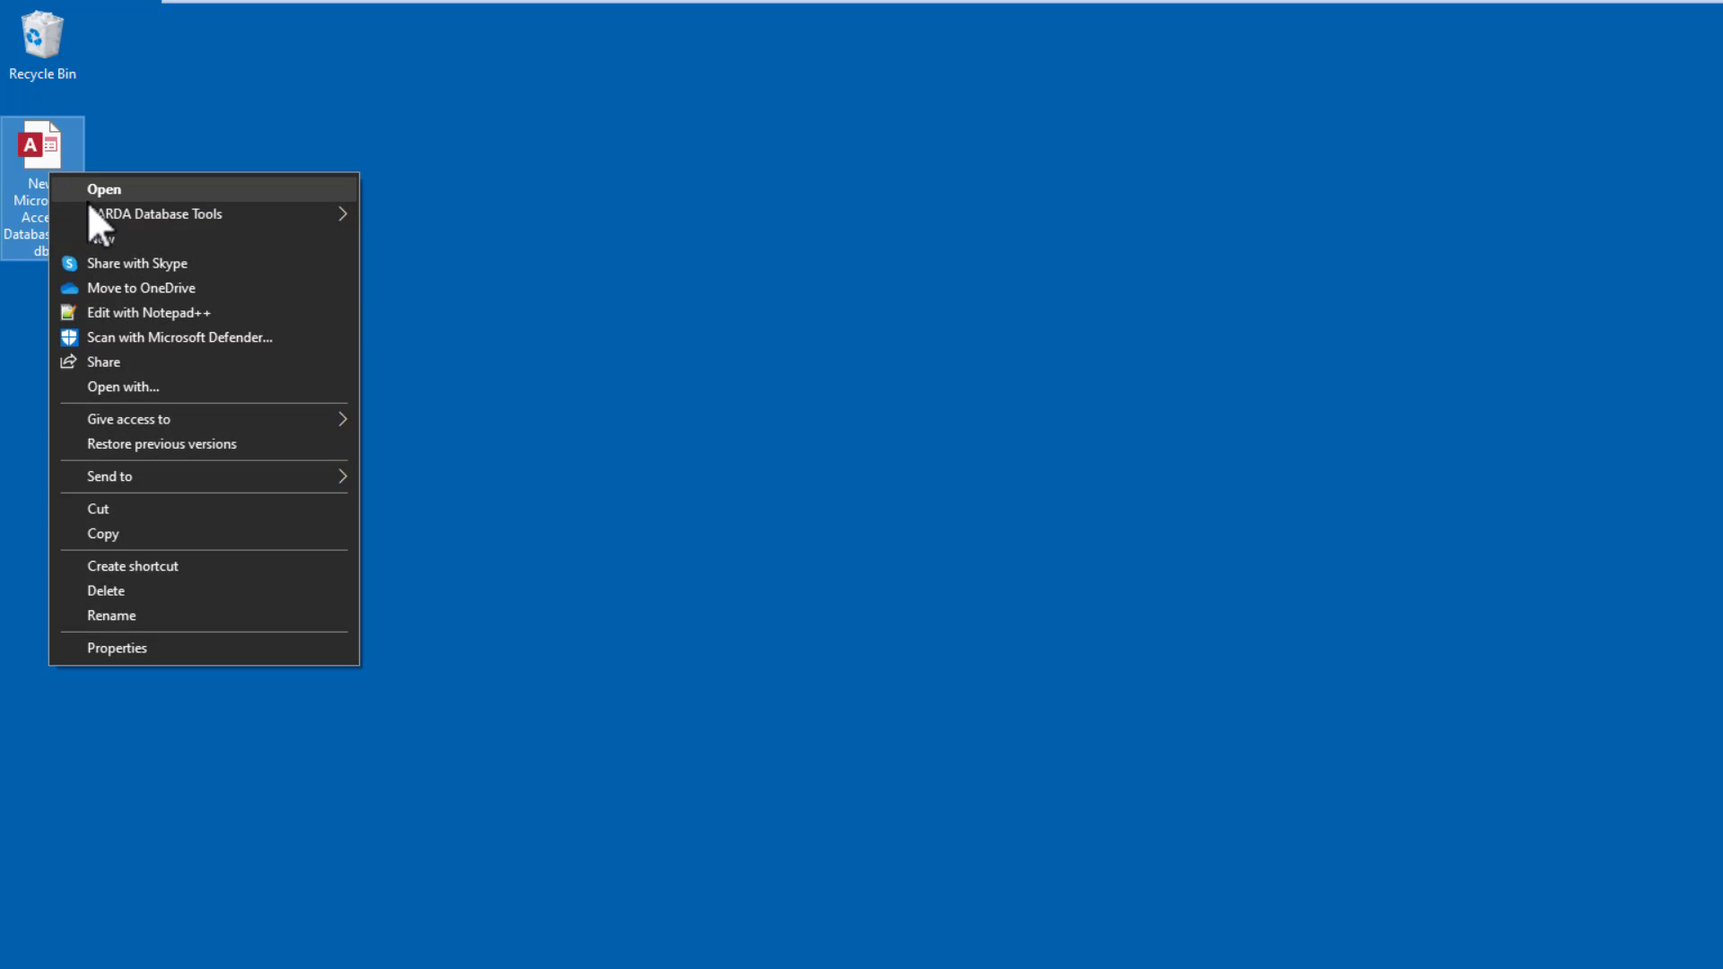
{"action": "mouse_move", "coordinate": [107, 217]}
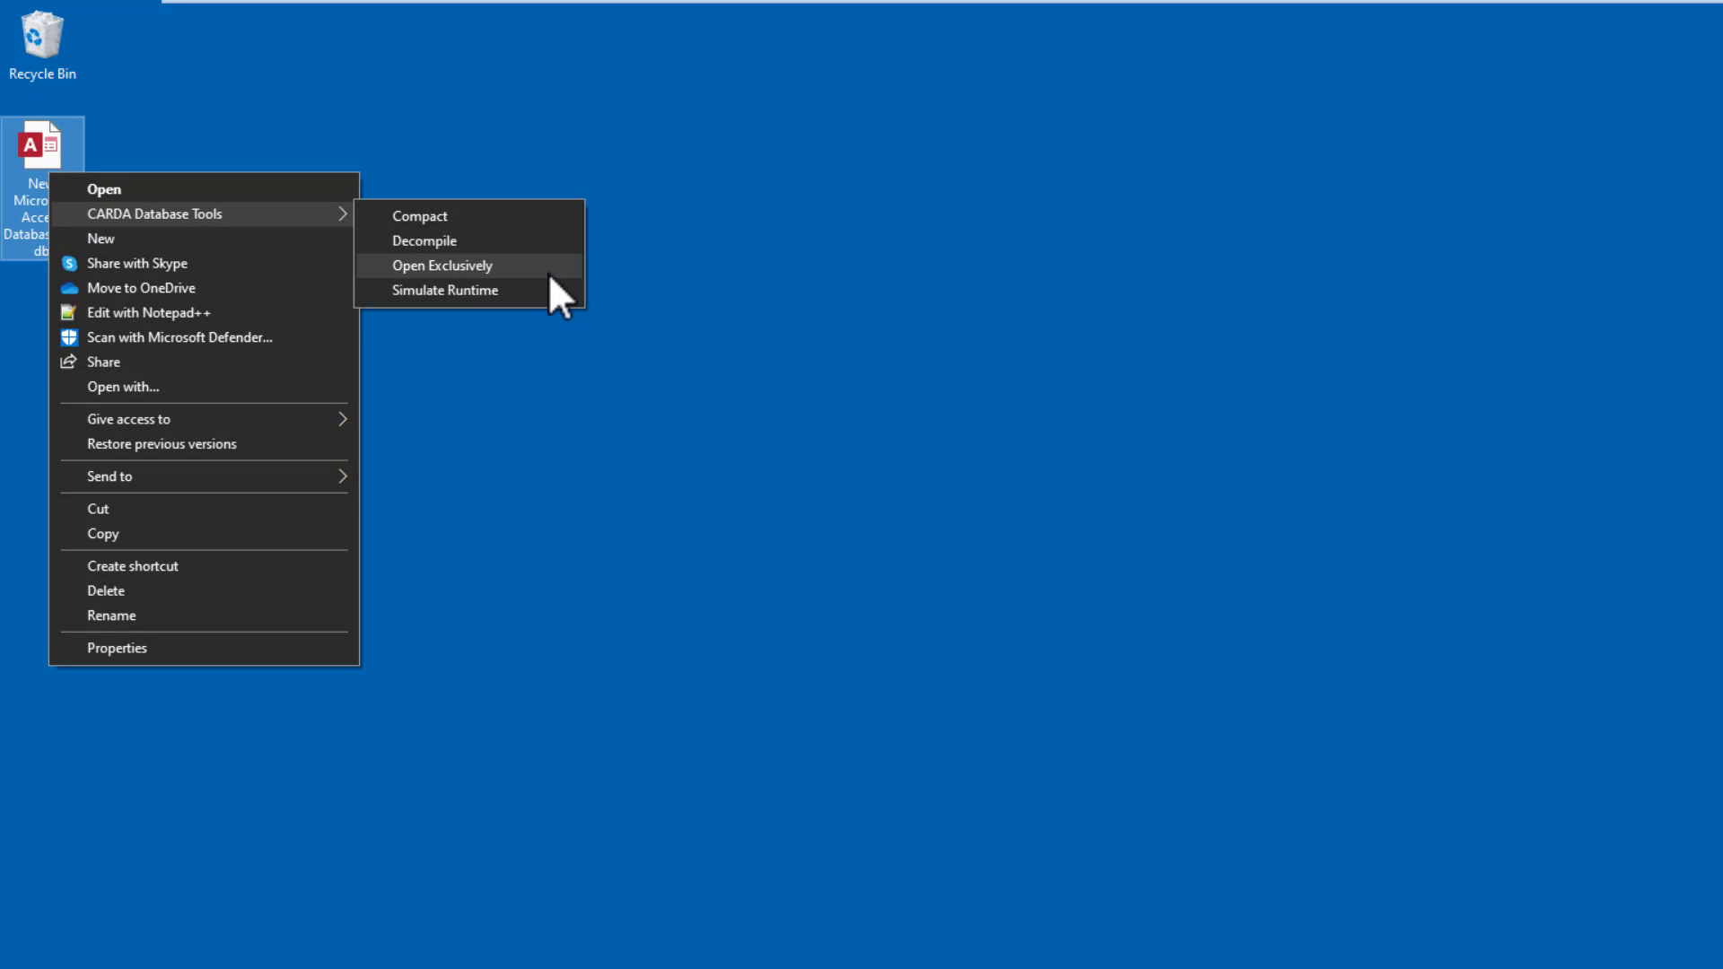
{"action": "left_click", "coordinate": [632, 253]}
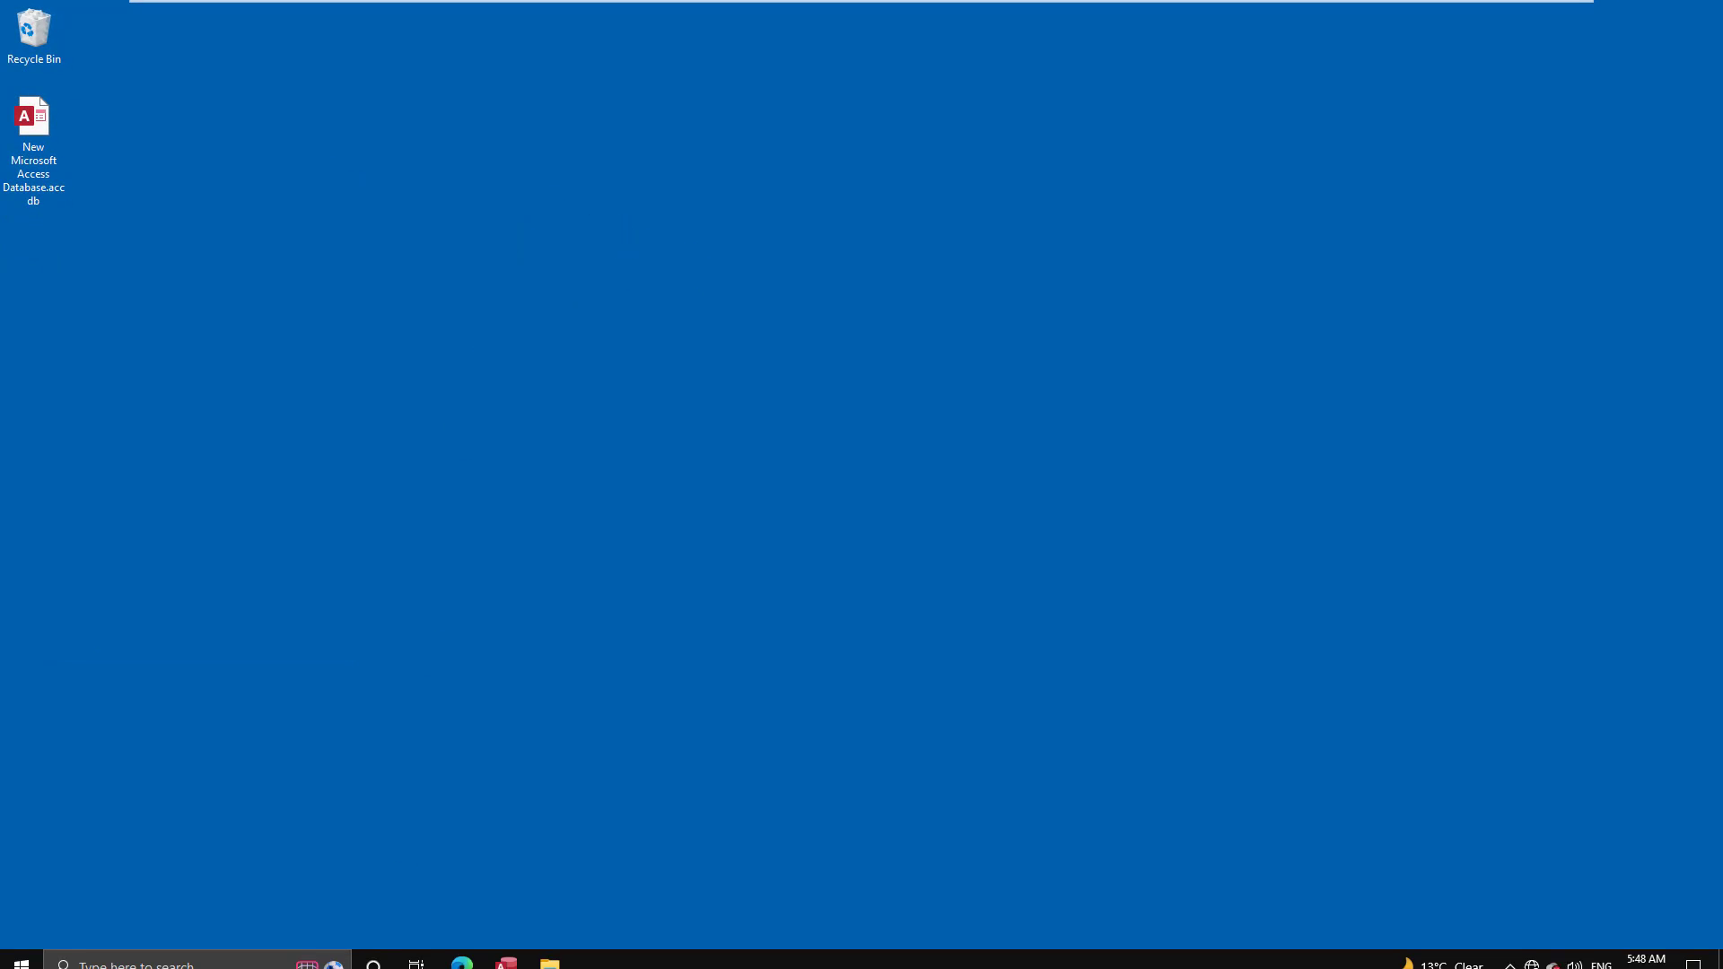
- Restart Access and open New Microsoft Access Database.accdb from the Desktop with Open Exclusive
{"action": "left_click", "coordinate": [505, 954]}
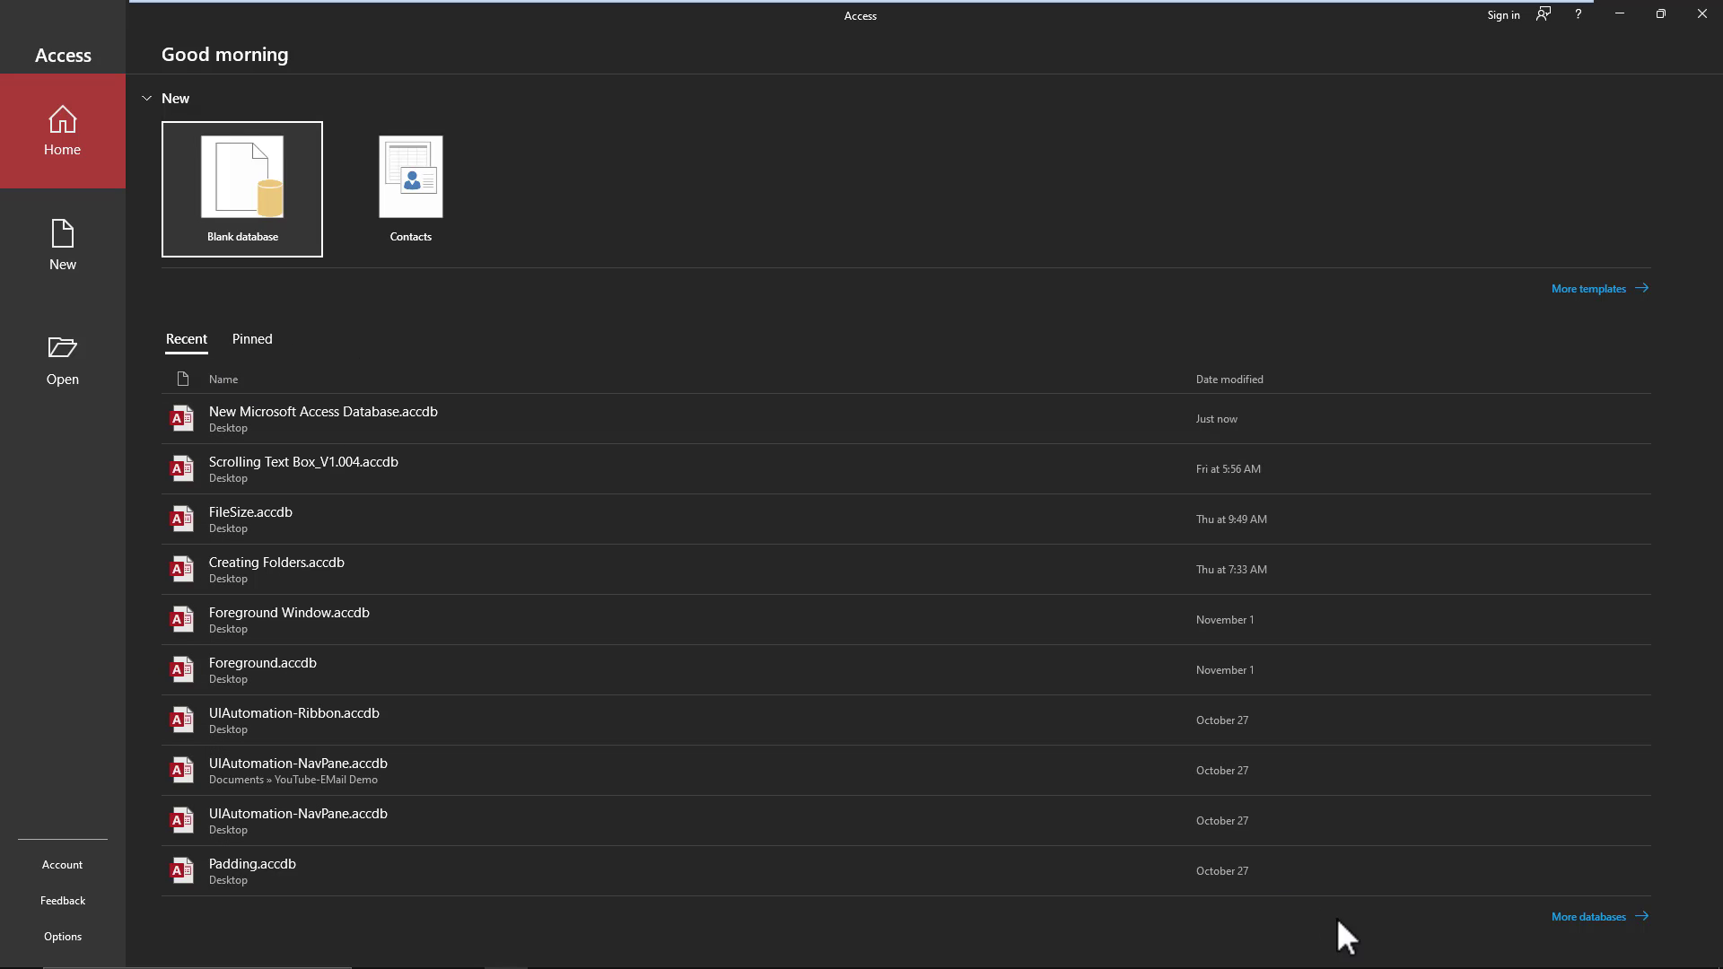
{"action": "left_click", "coordinate": [1575, 917]}
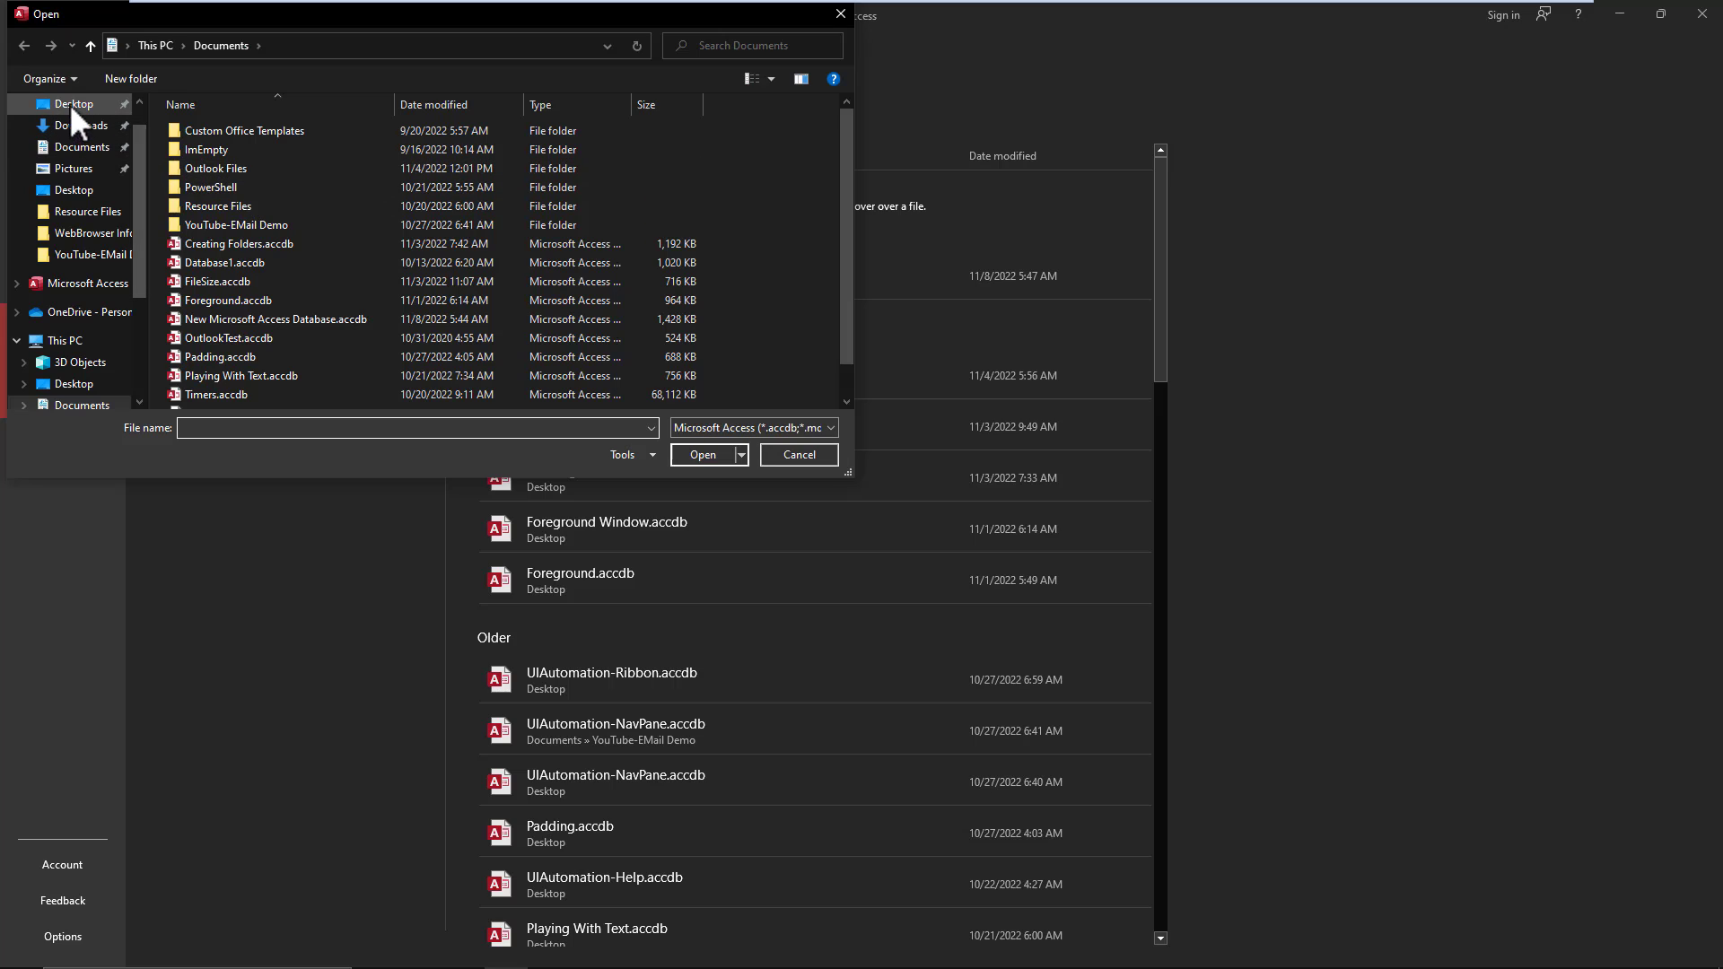
{"action": "left_click", "coordinate": [74, 103]}
{"action": "left_click", "coordinate": [240, 131]}
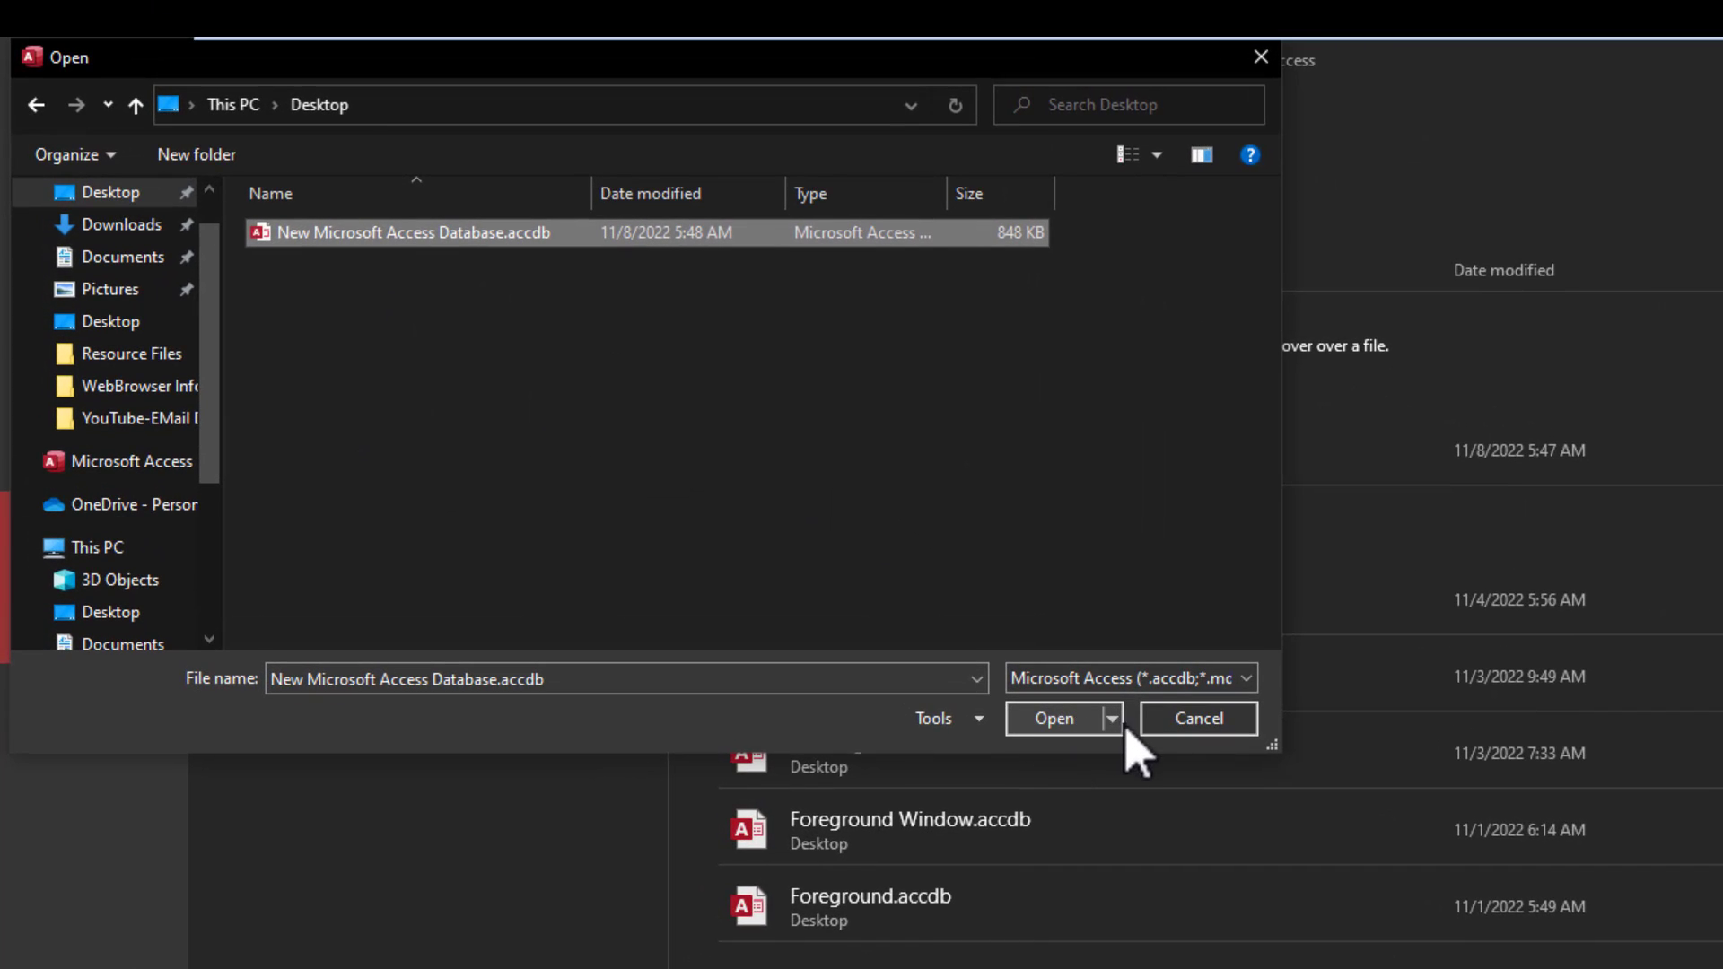
{"action": "left_click", "coordinate": [1113, 718]}
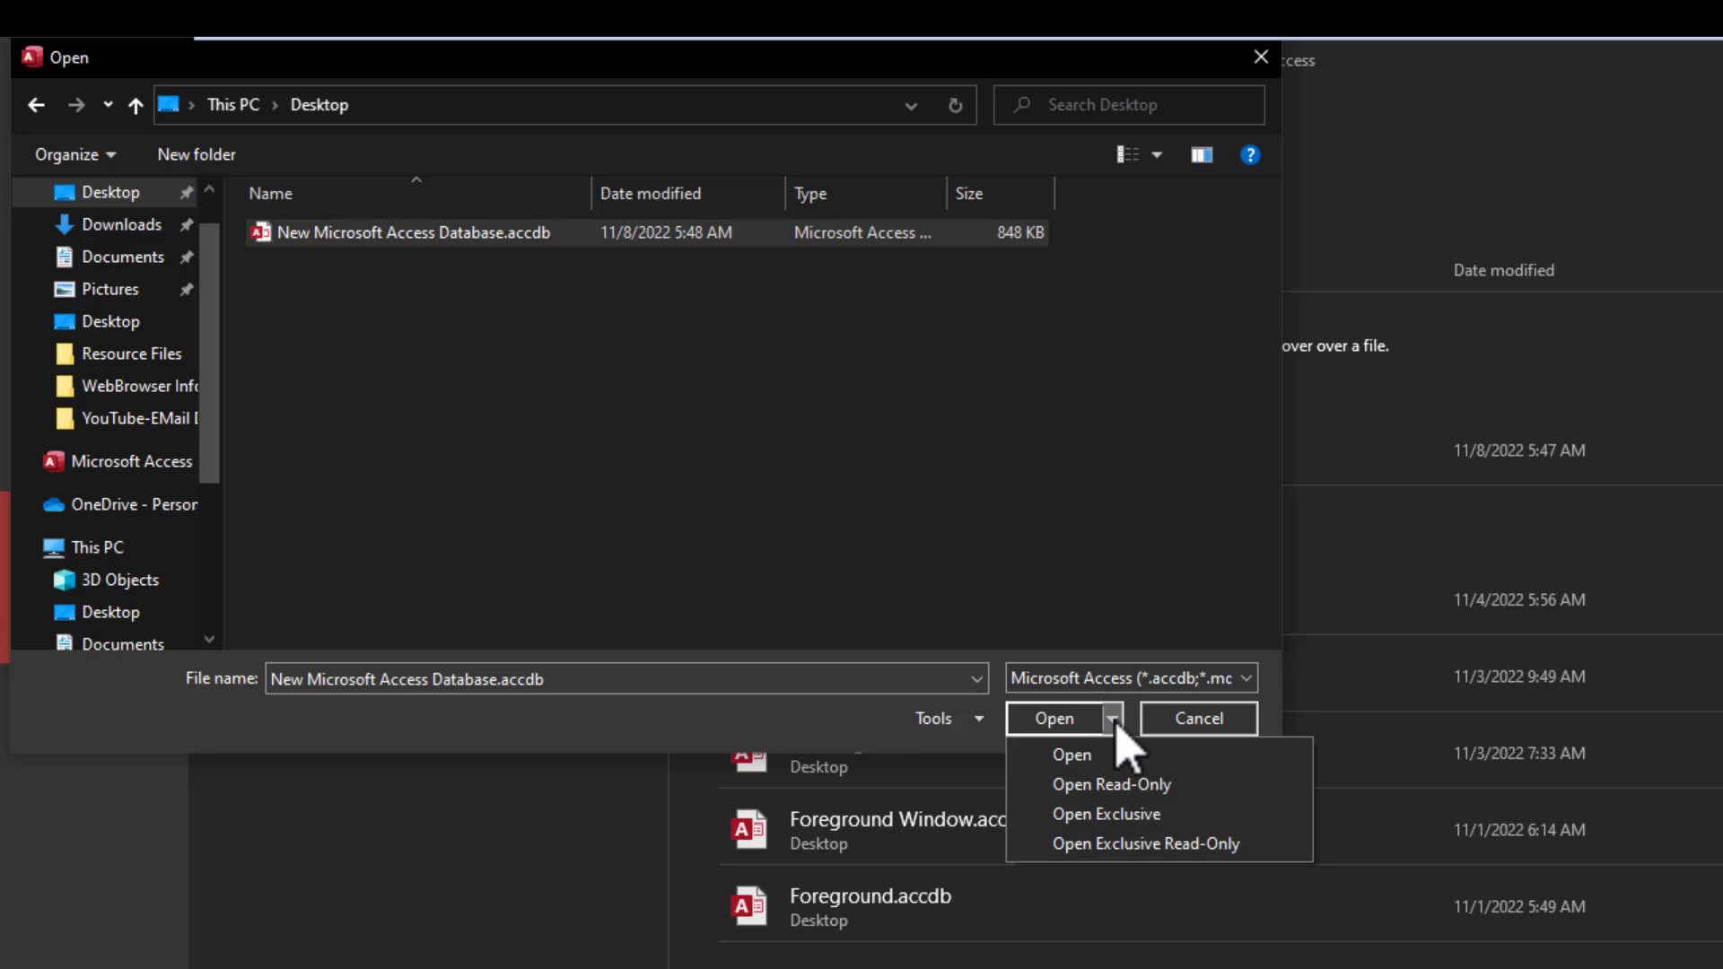
{"action": "left_click", "coordinate": [1124, 815]}
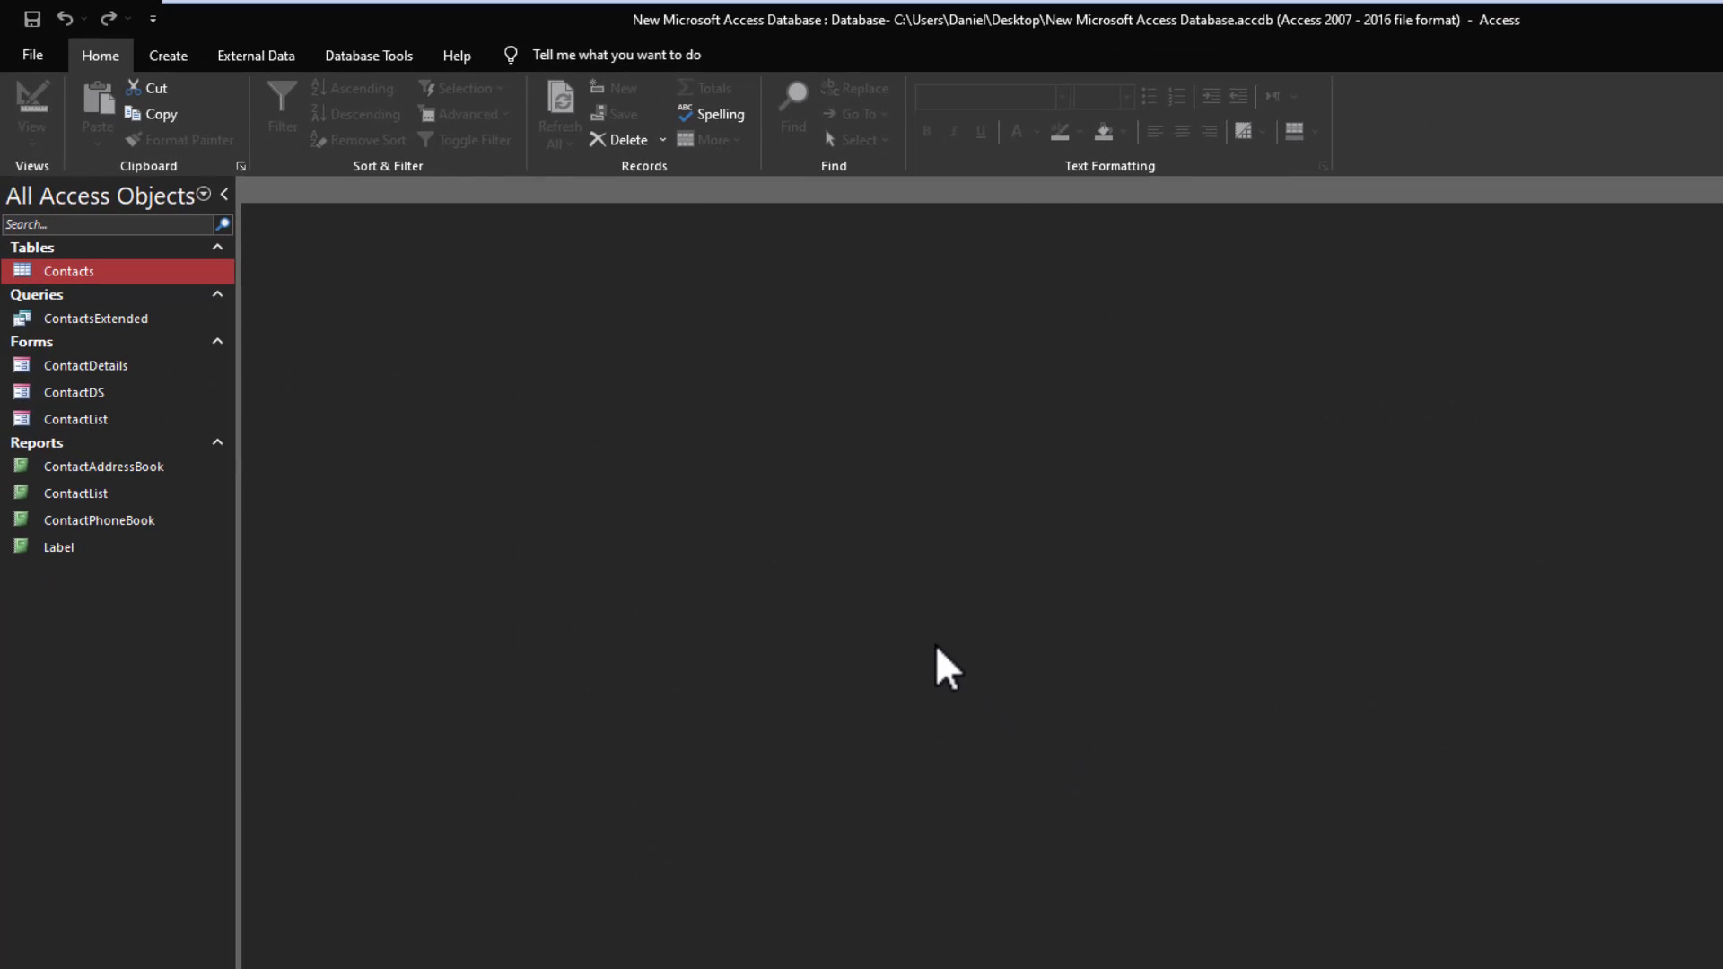
- Encrypt the database with a password, entering and verifying it, and accept the row-level locking warning
{"action": "left_click", "coordinate": [46, 63]}
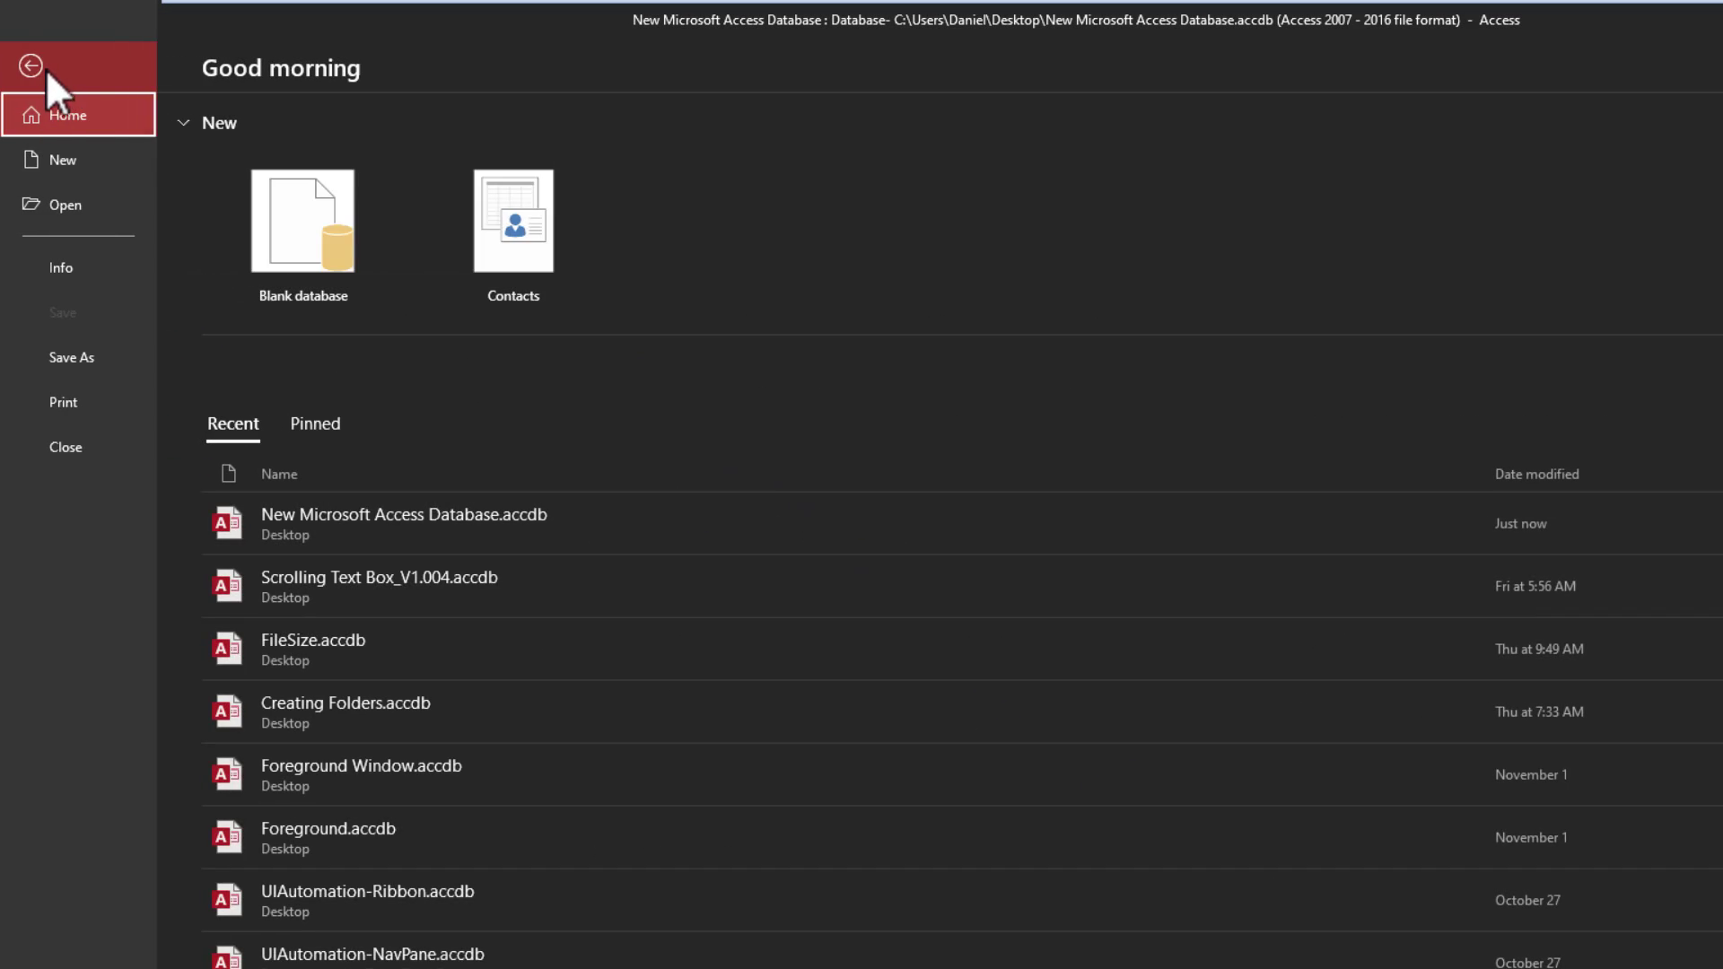
{"action": "left_click", "coordinate": [63, 272]}
{"action": "left_click", "coordinate": [282, 706]}
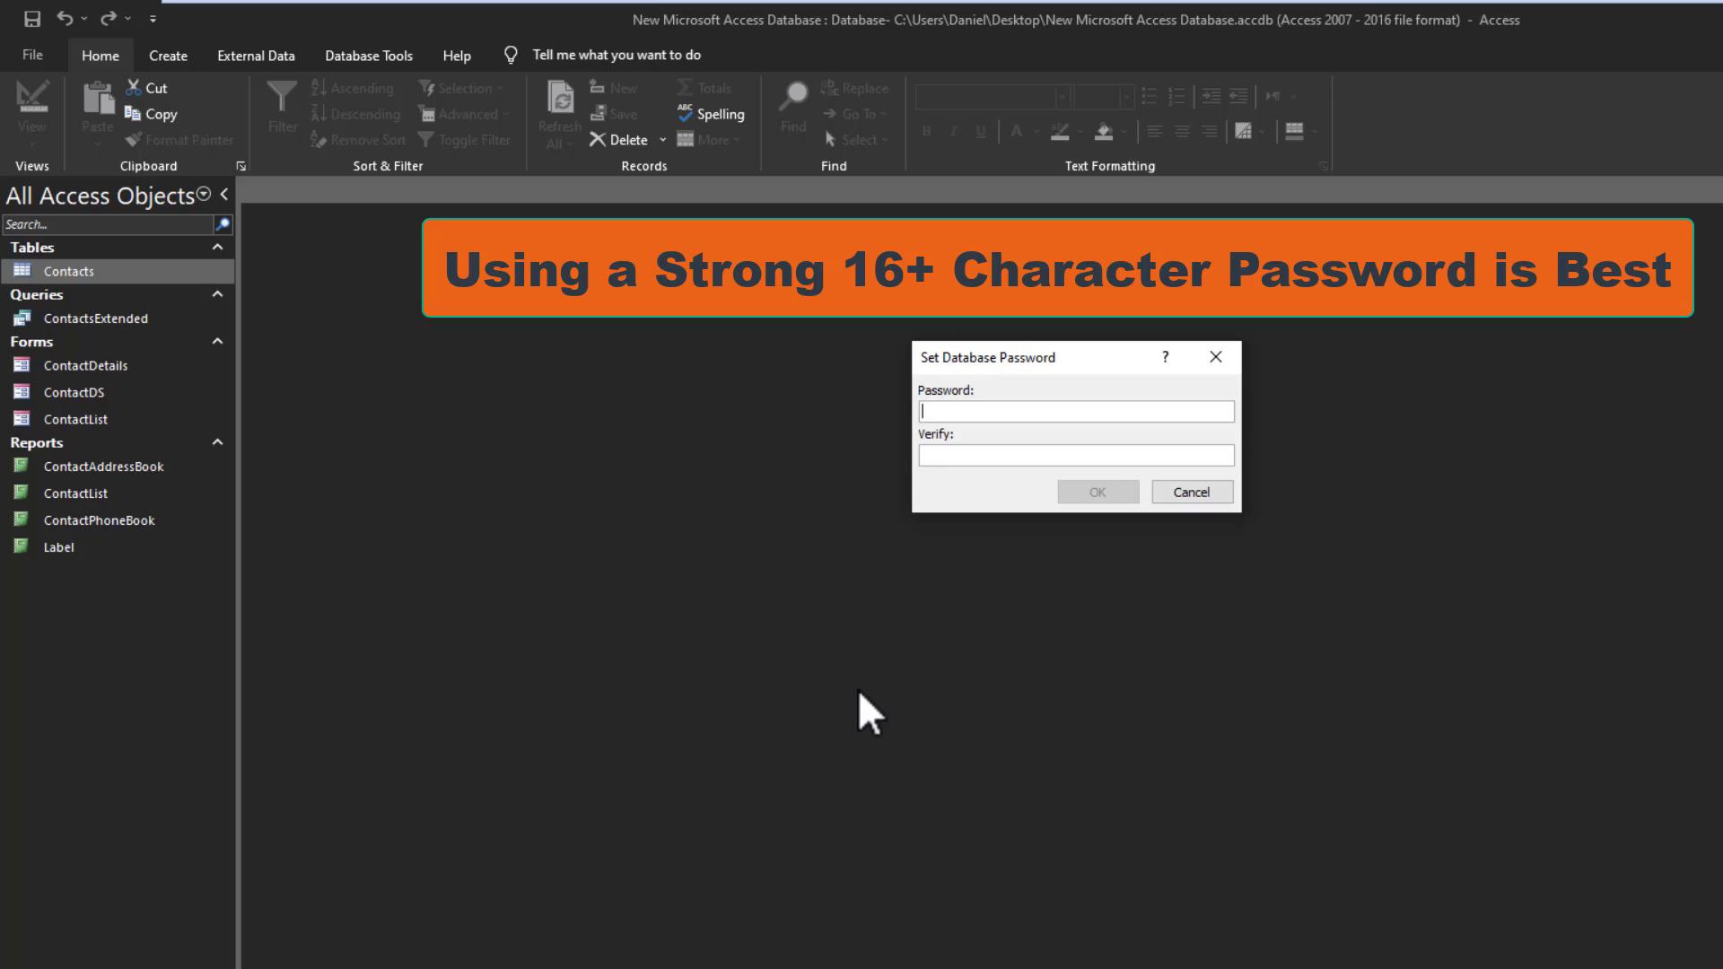
{"action": "type", "text": "***"}
{"action": "left_click", "coordinate": [953, 456]}
{"action": "type", "text": "*"}
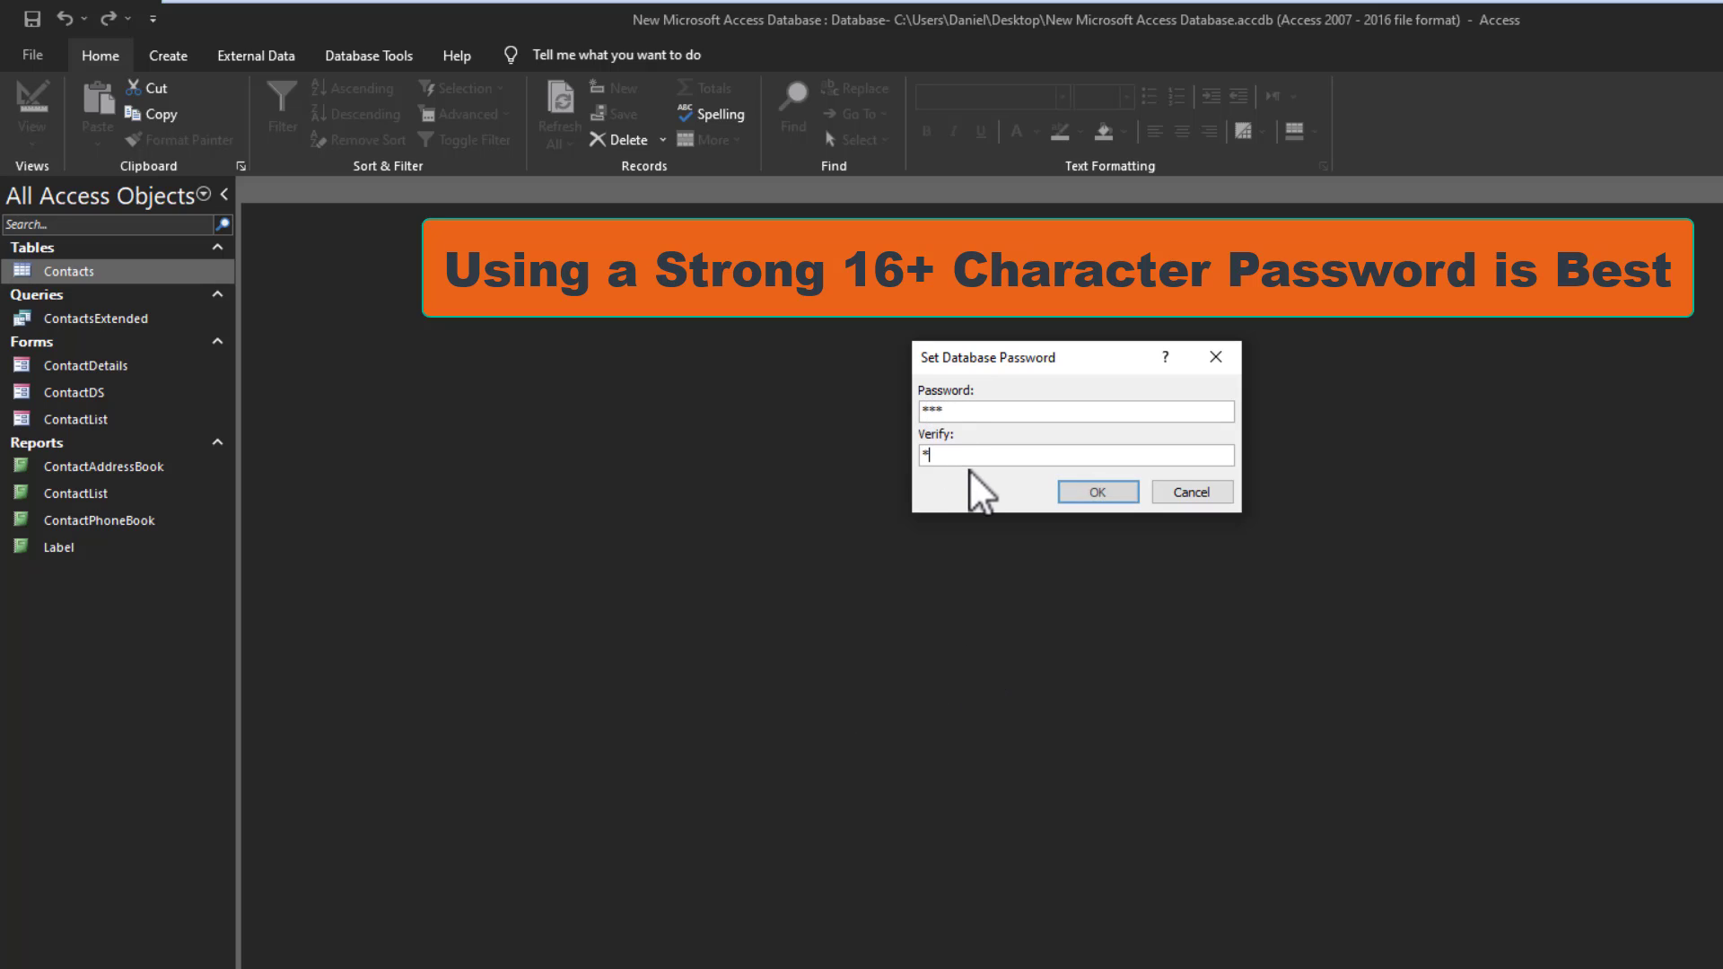
{"action": "type", "text": "**"}
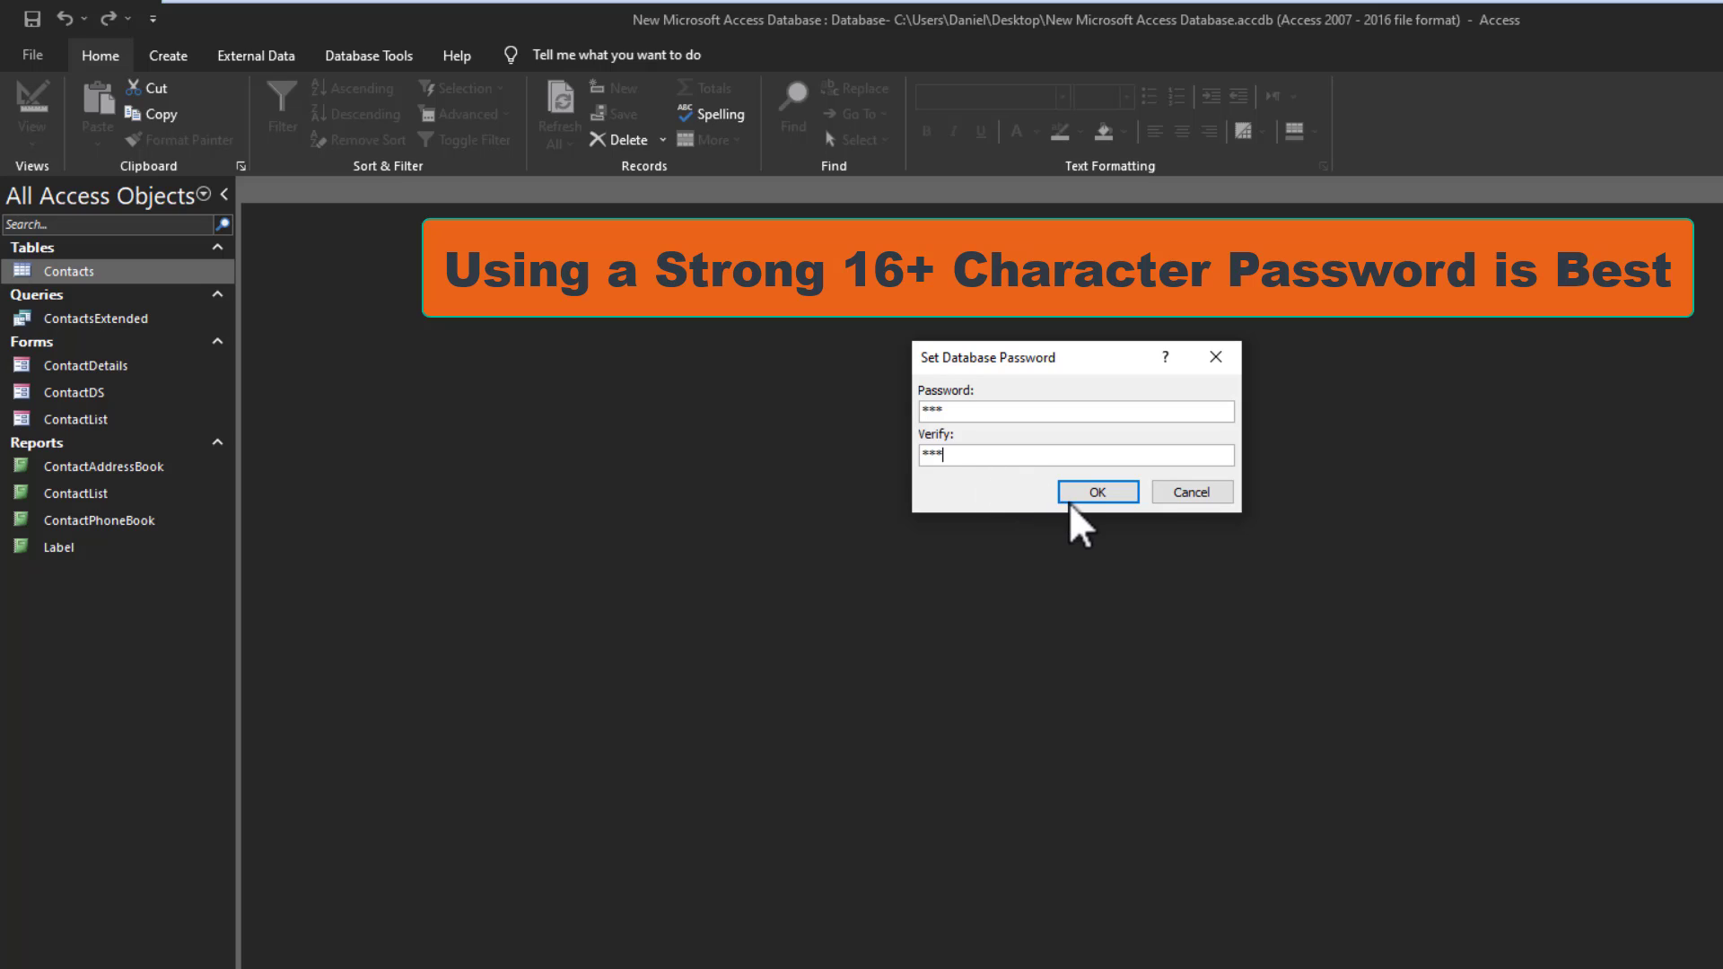
{"action": "left_click", "coordinate": [1075, 495]}
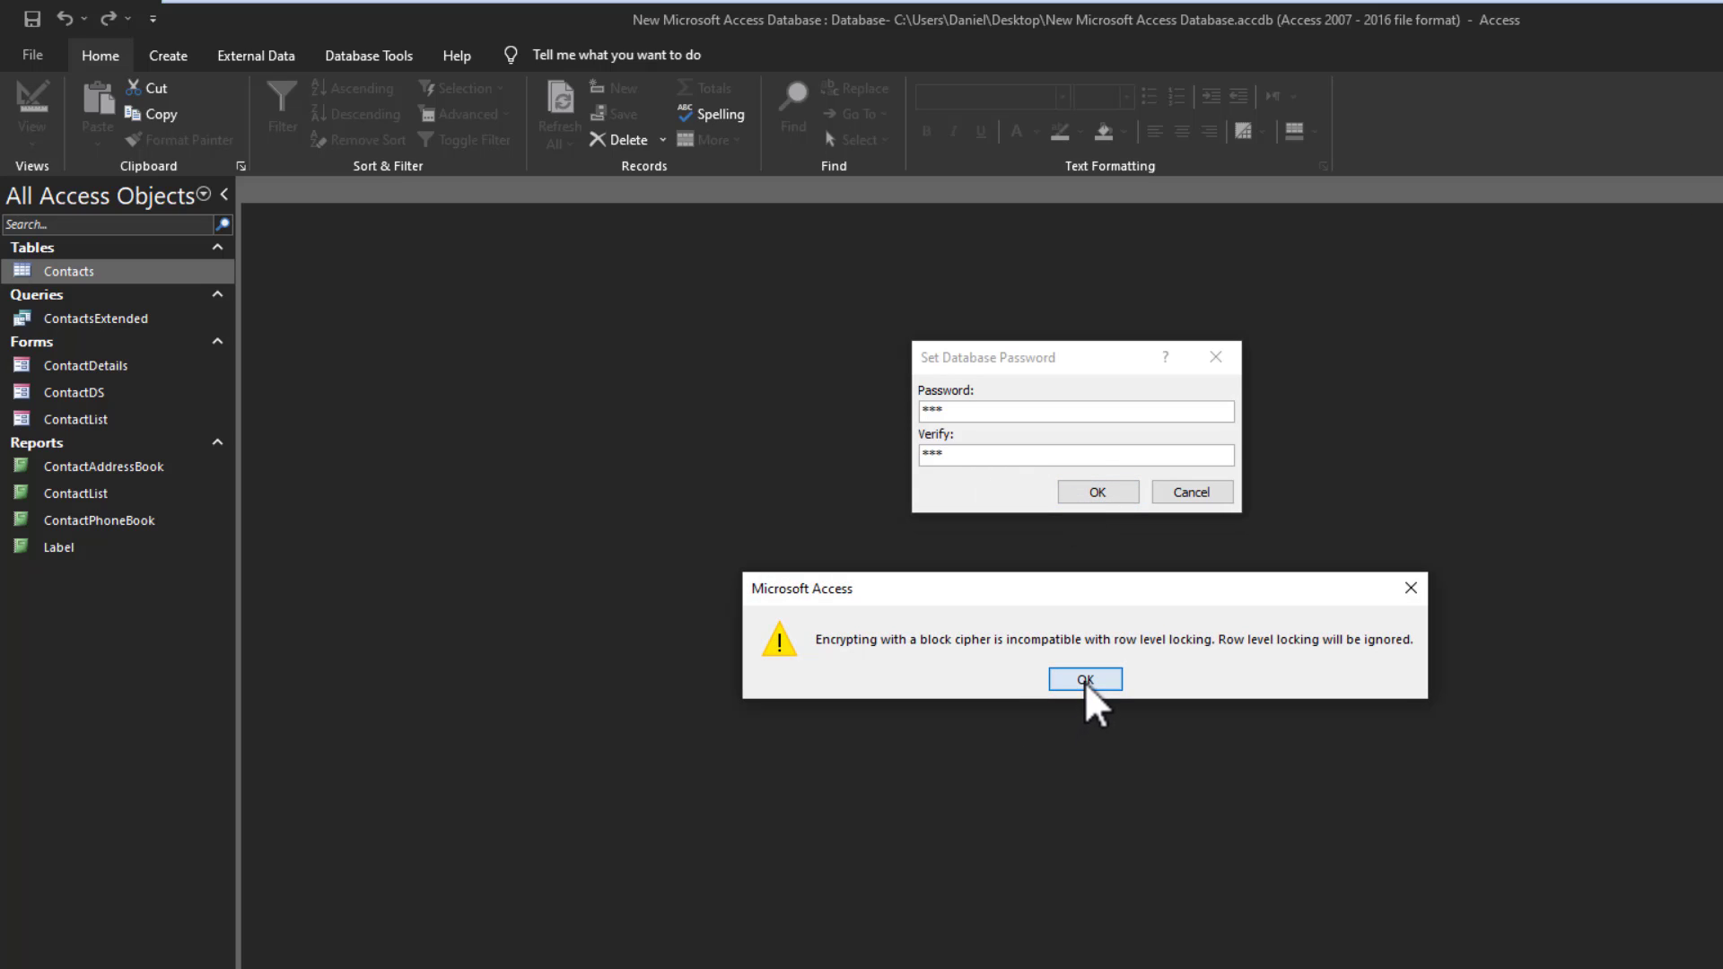
{"action": "left_click", "coordinate": [1085, 680]}
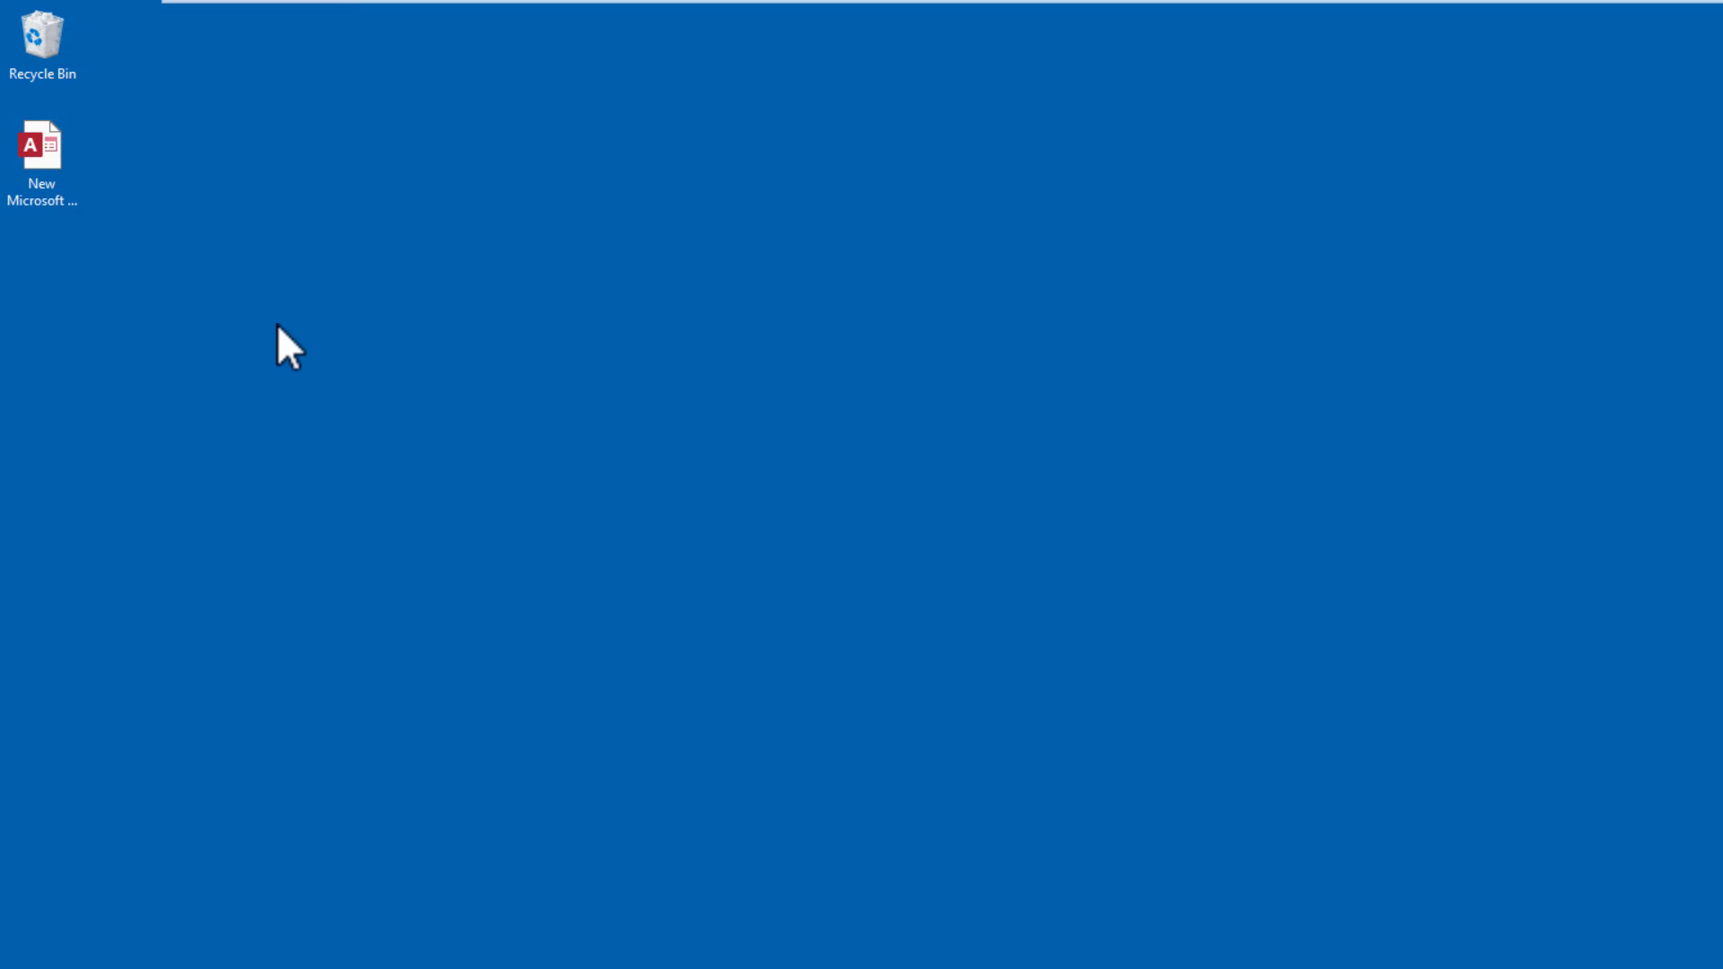
- Open the encrypted database from the desktop by supplying its password
{"action": "double_click", "coordinate": [46, 173]}
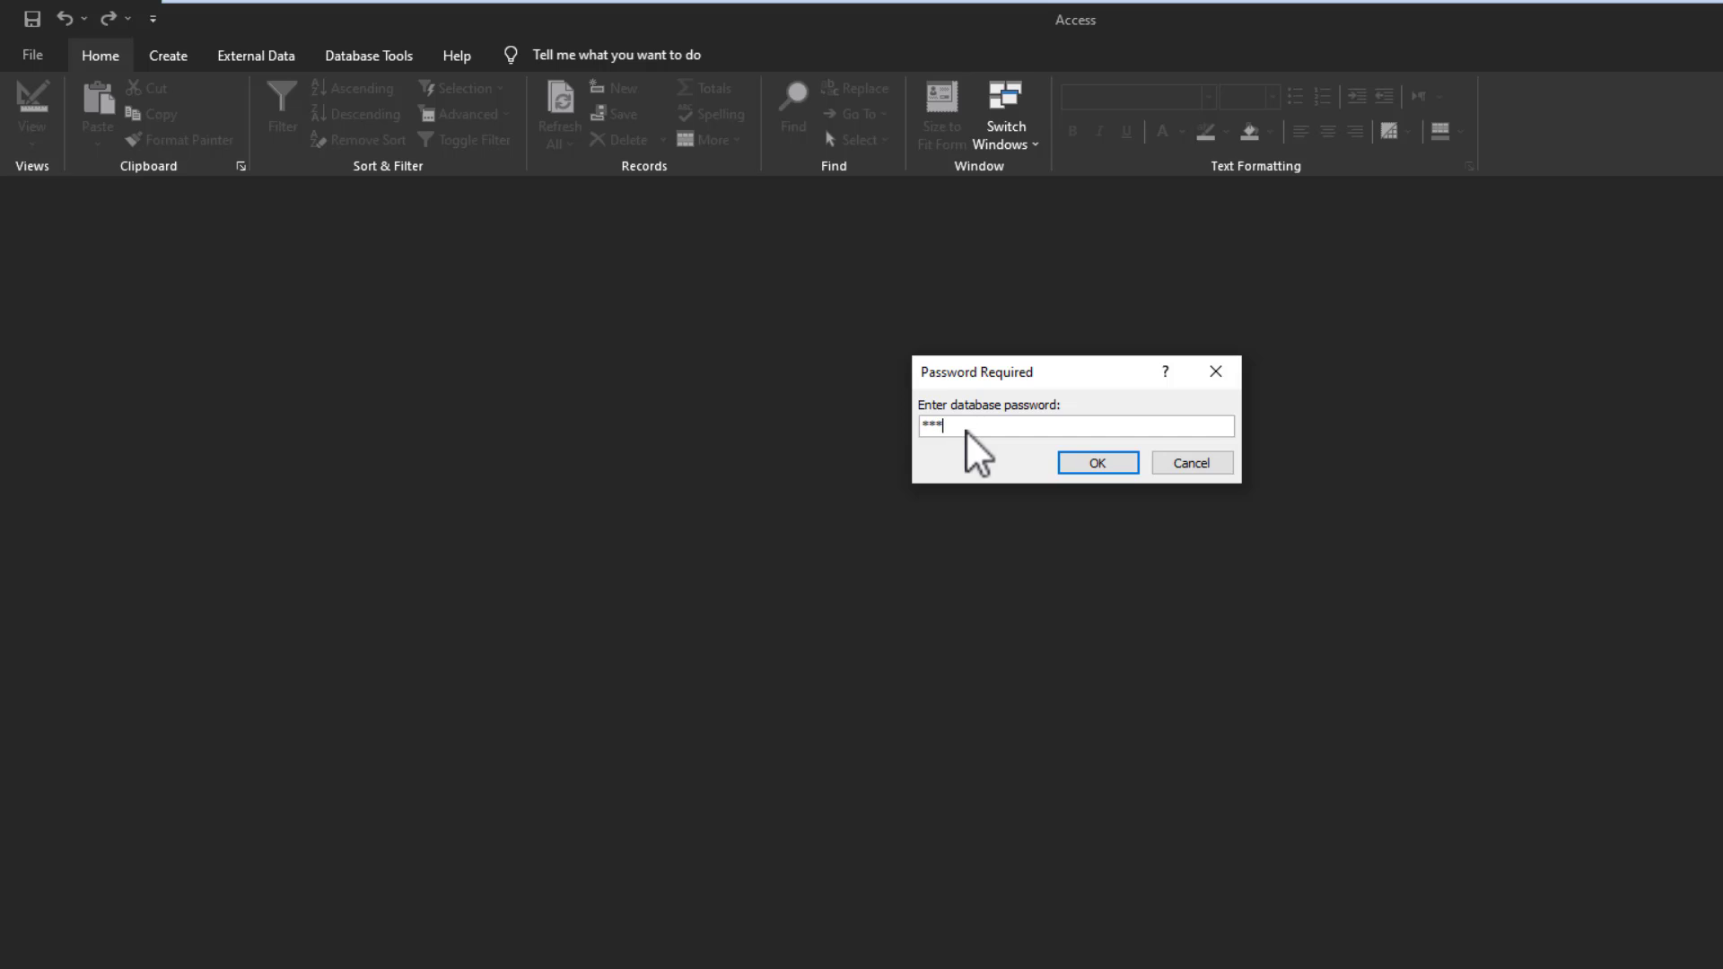
{"action": "key", "text": "Return"}
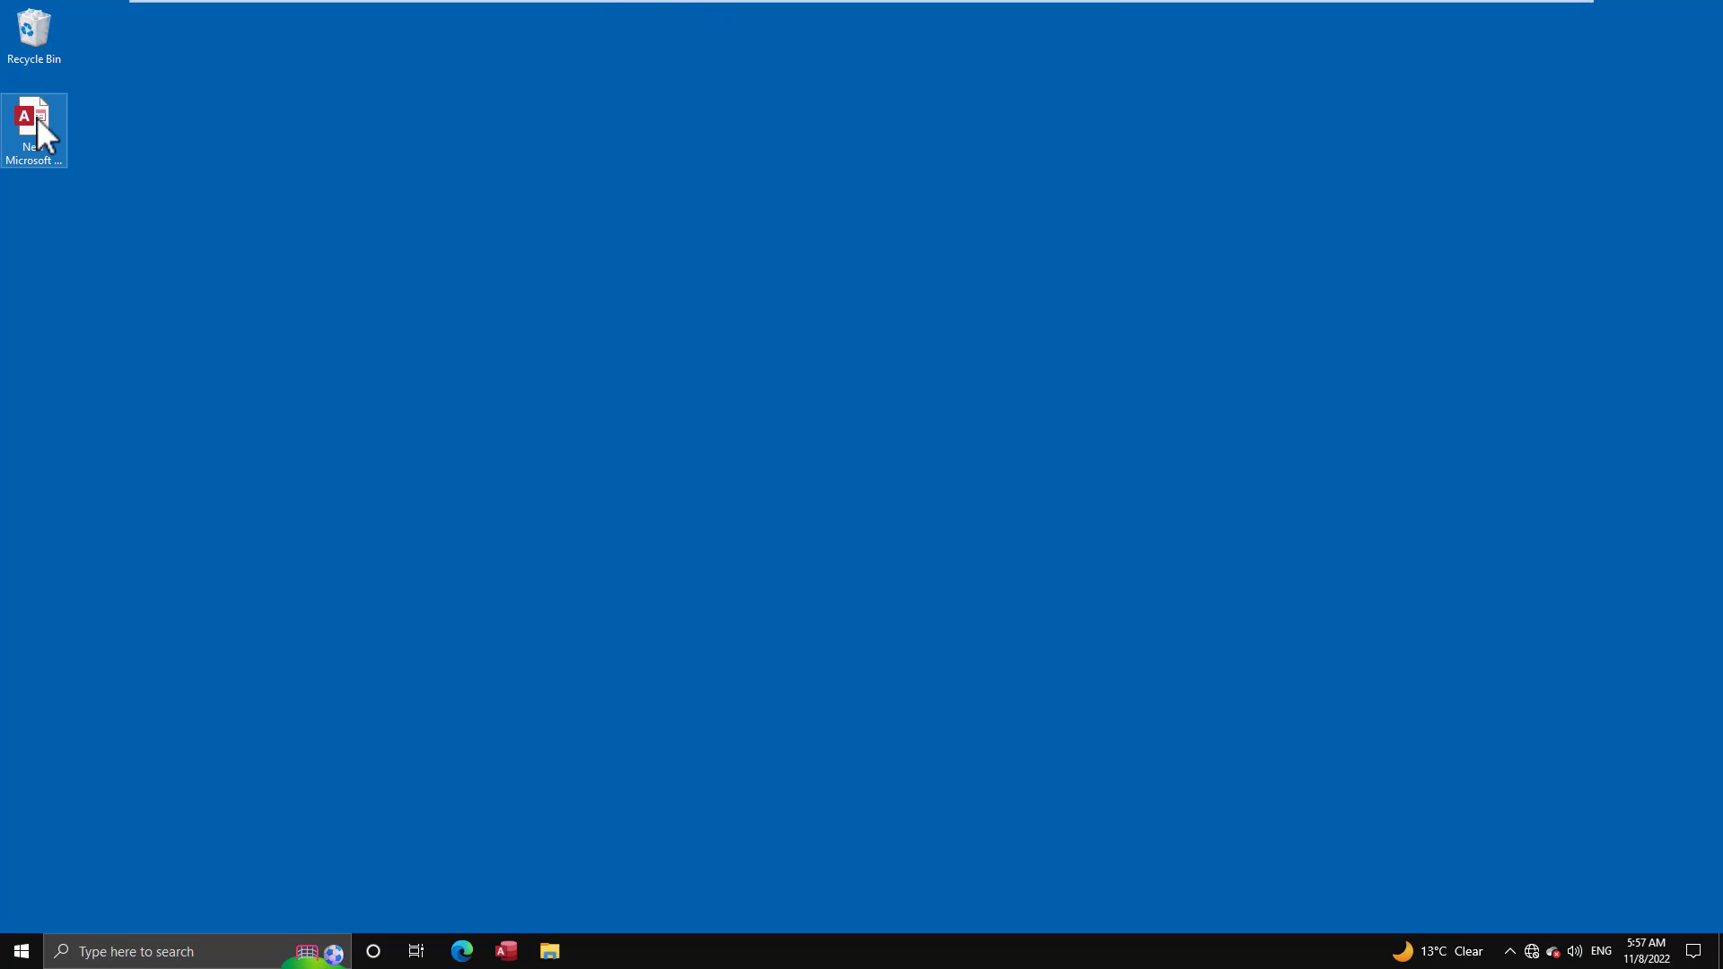
- Open the encrypted contacts database from the desktop, entering its password
{"action": "double_click", "coordinate": [40, 122]}
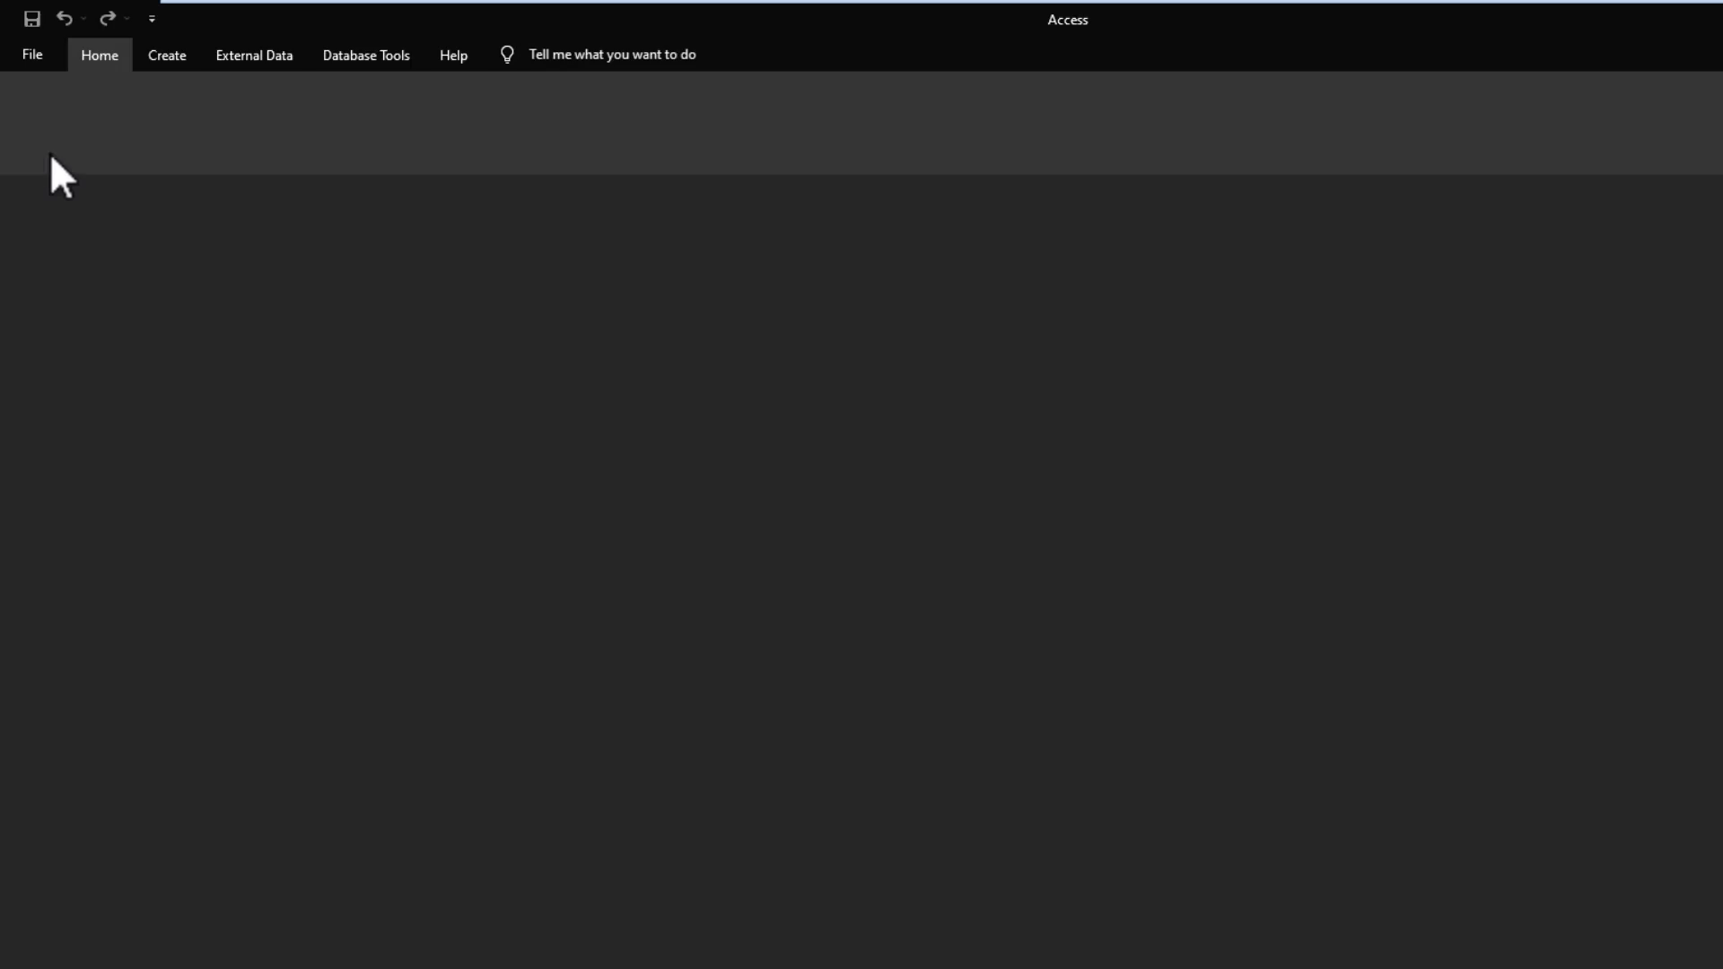
{"action": "type", "text": "***"}
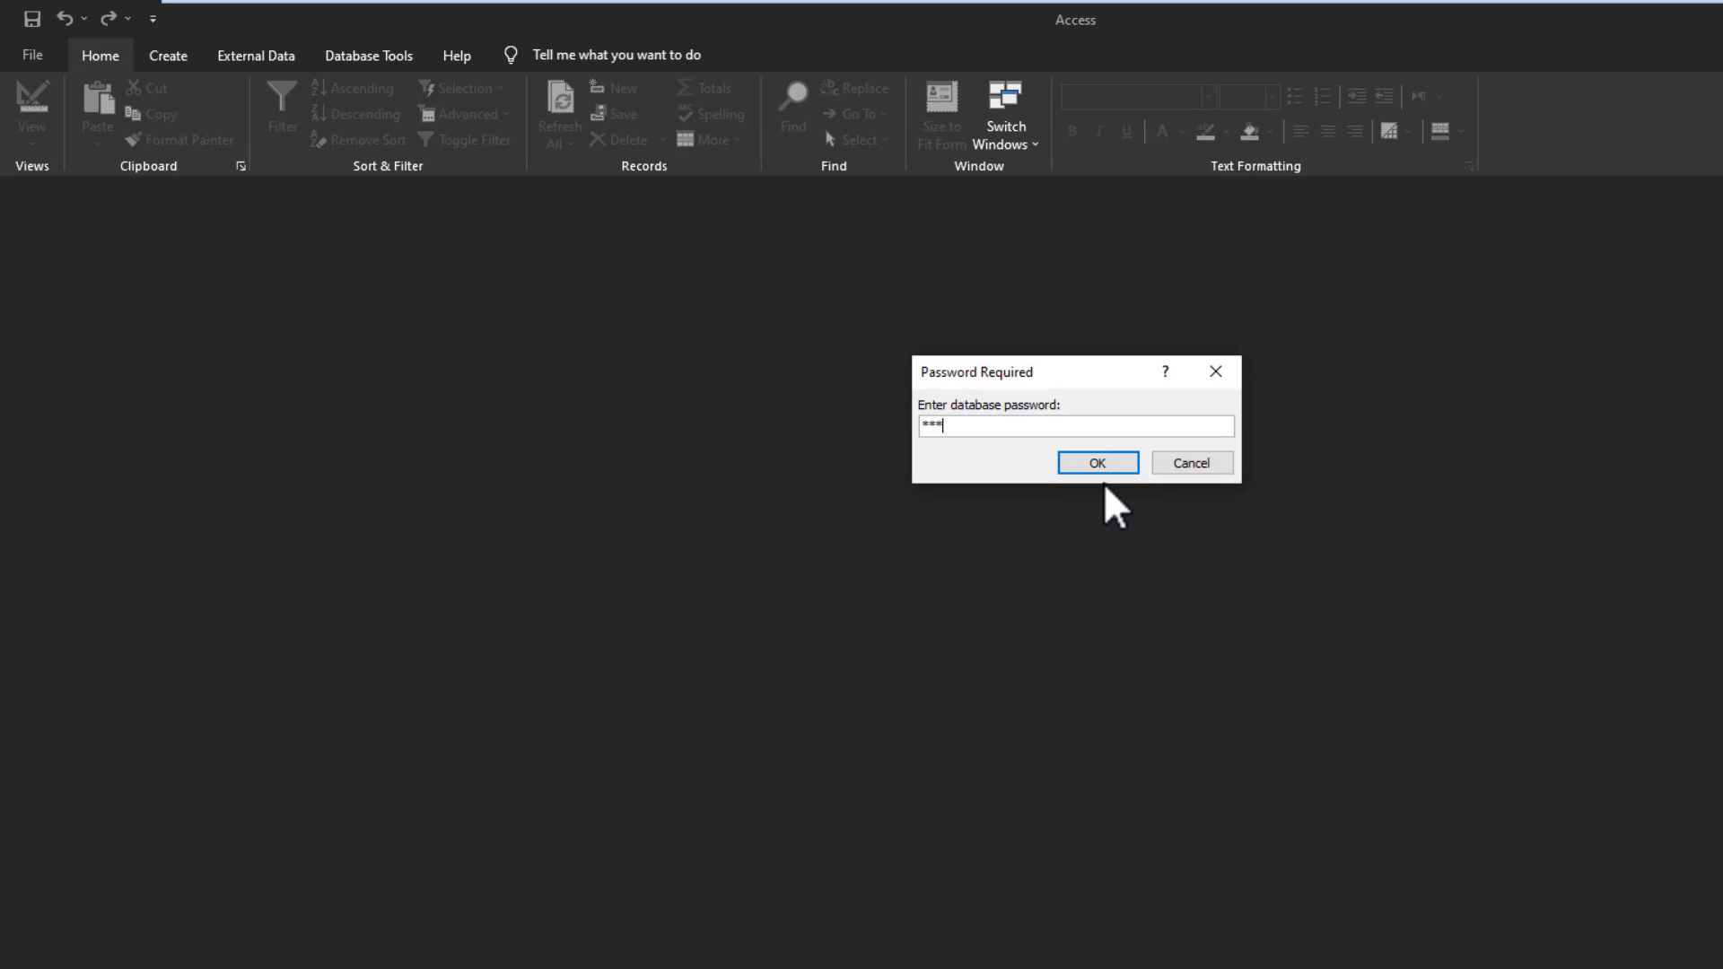
{"action": "key", "text": "Return"}
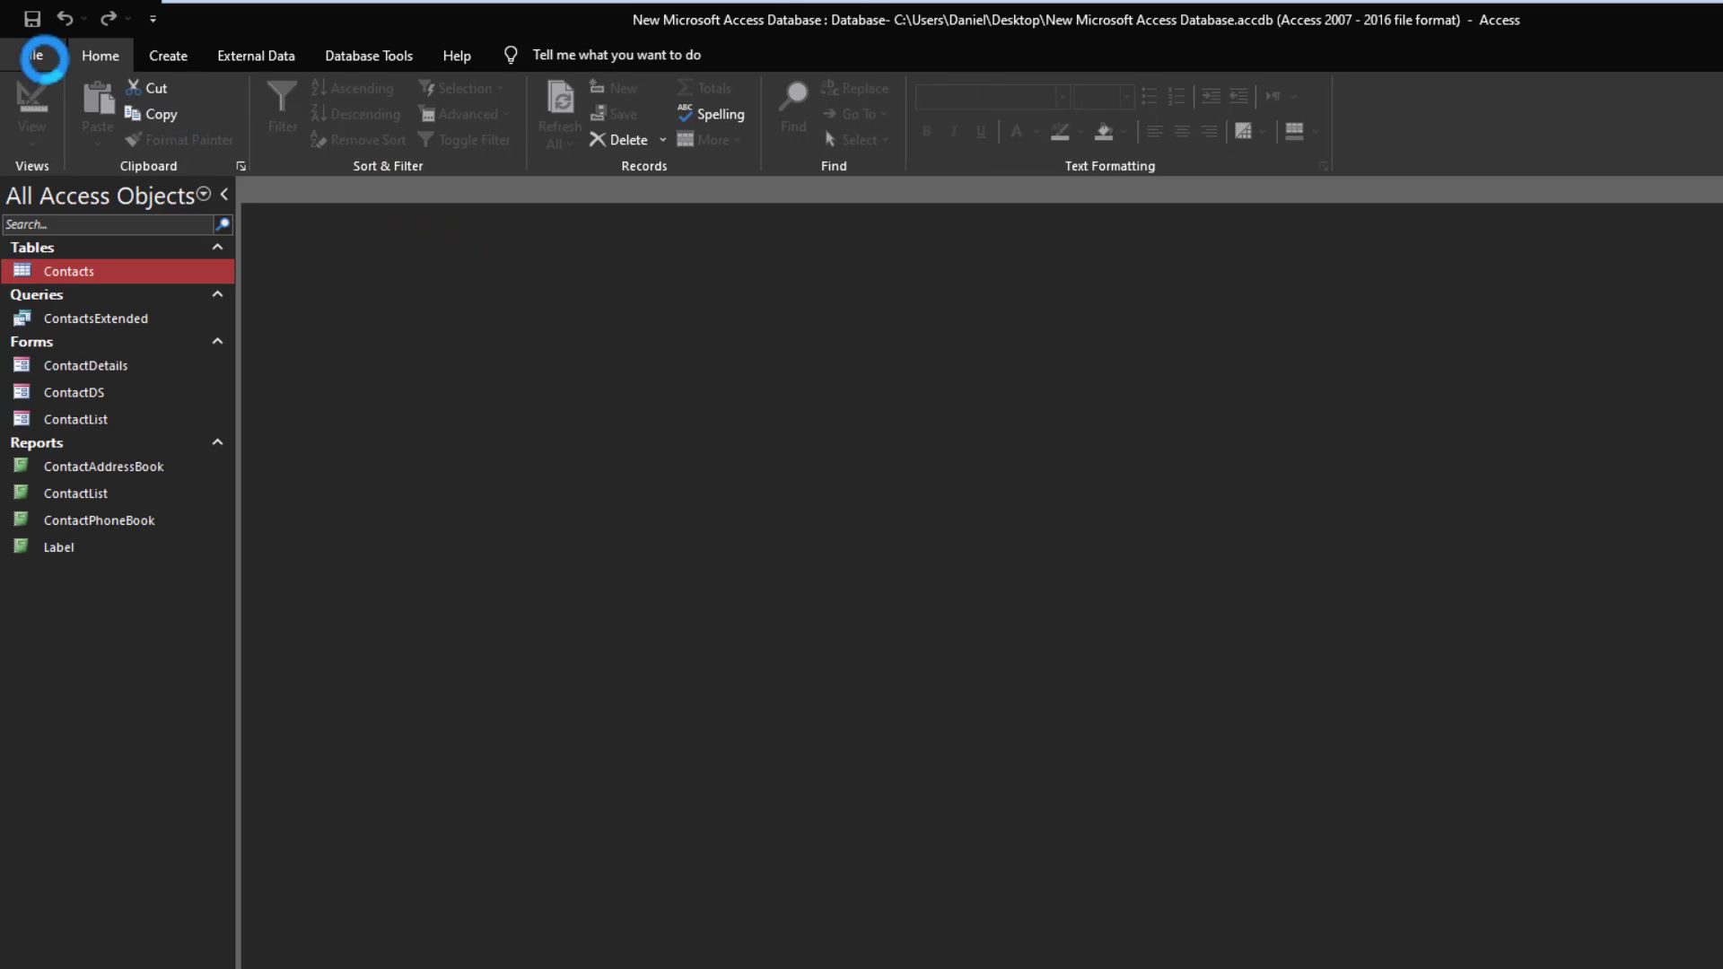
- Try Decrypt Database from File > Info and acknowledge the exclusive-use warning
{"action": "left_click", "coordinate": [43, 58]}
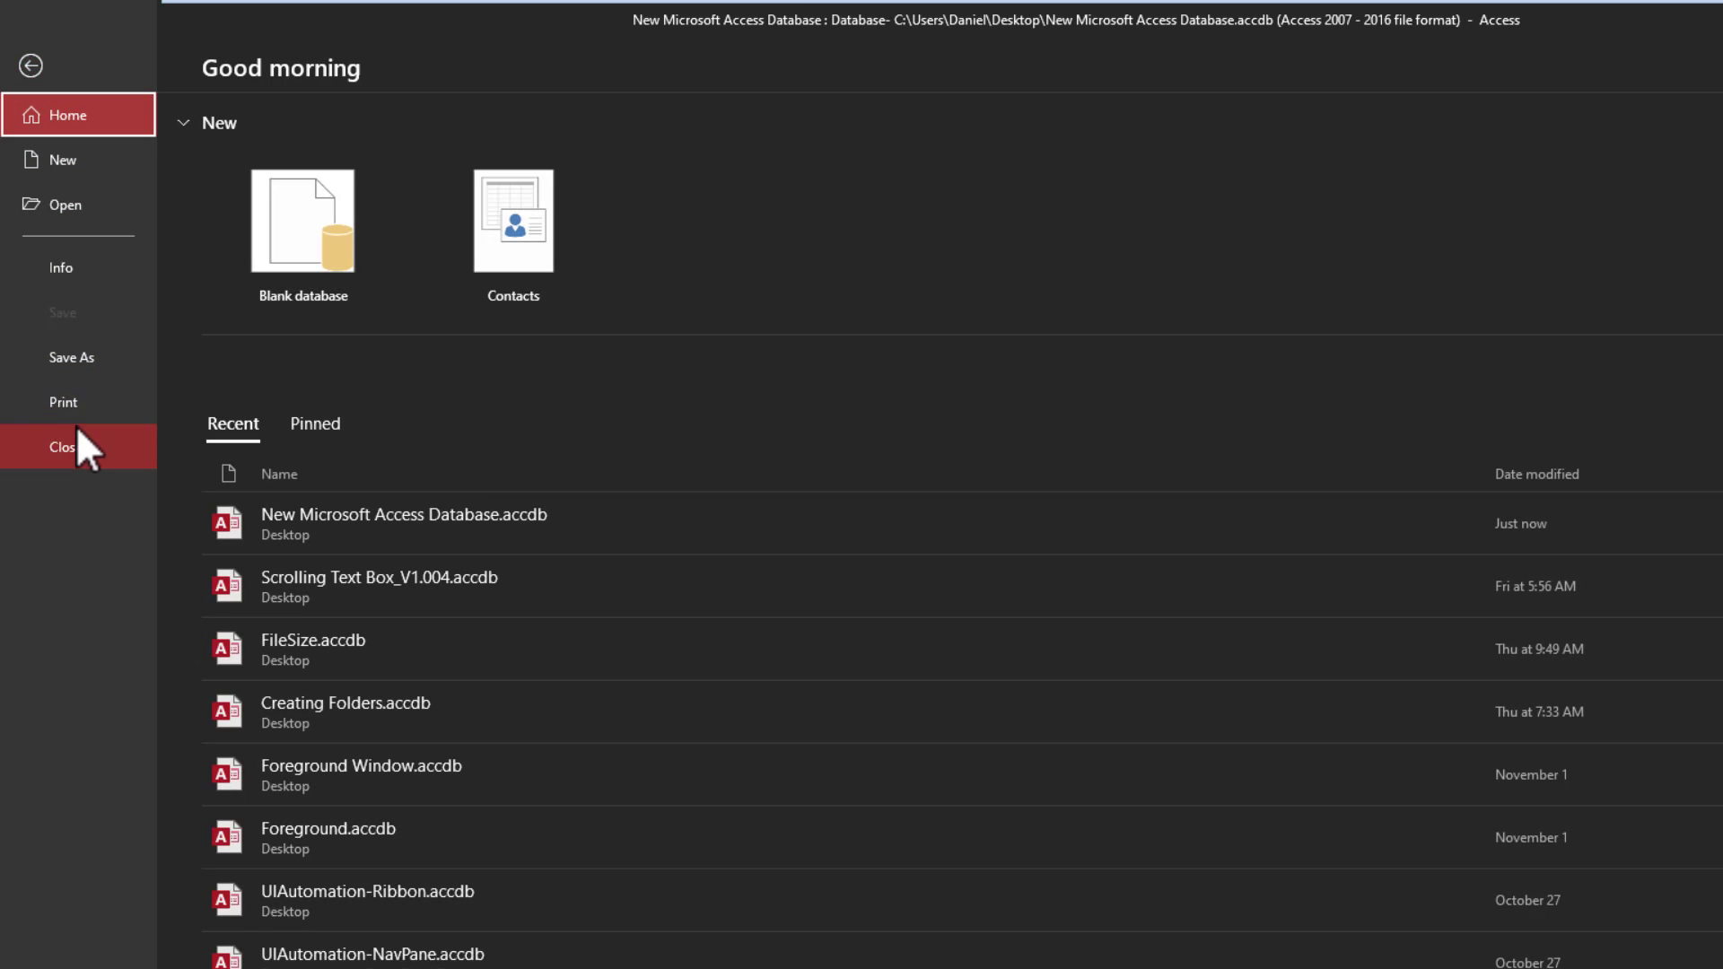
{"action": "left_click", "coordinate": [63, 264]}
{"action": "left_click", "coordinate": [310, 708]}
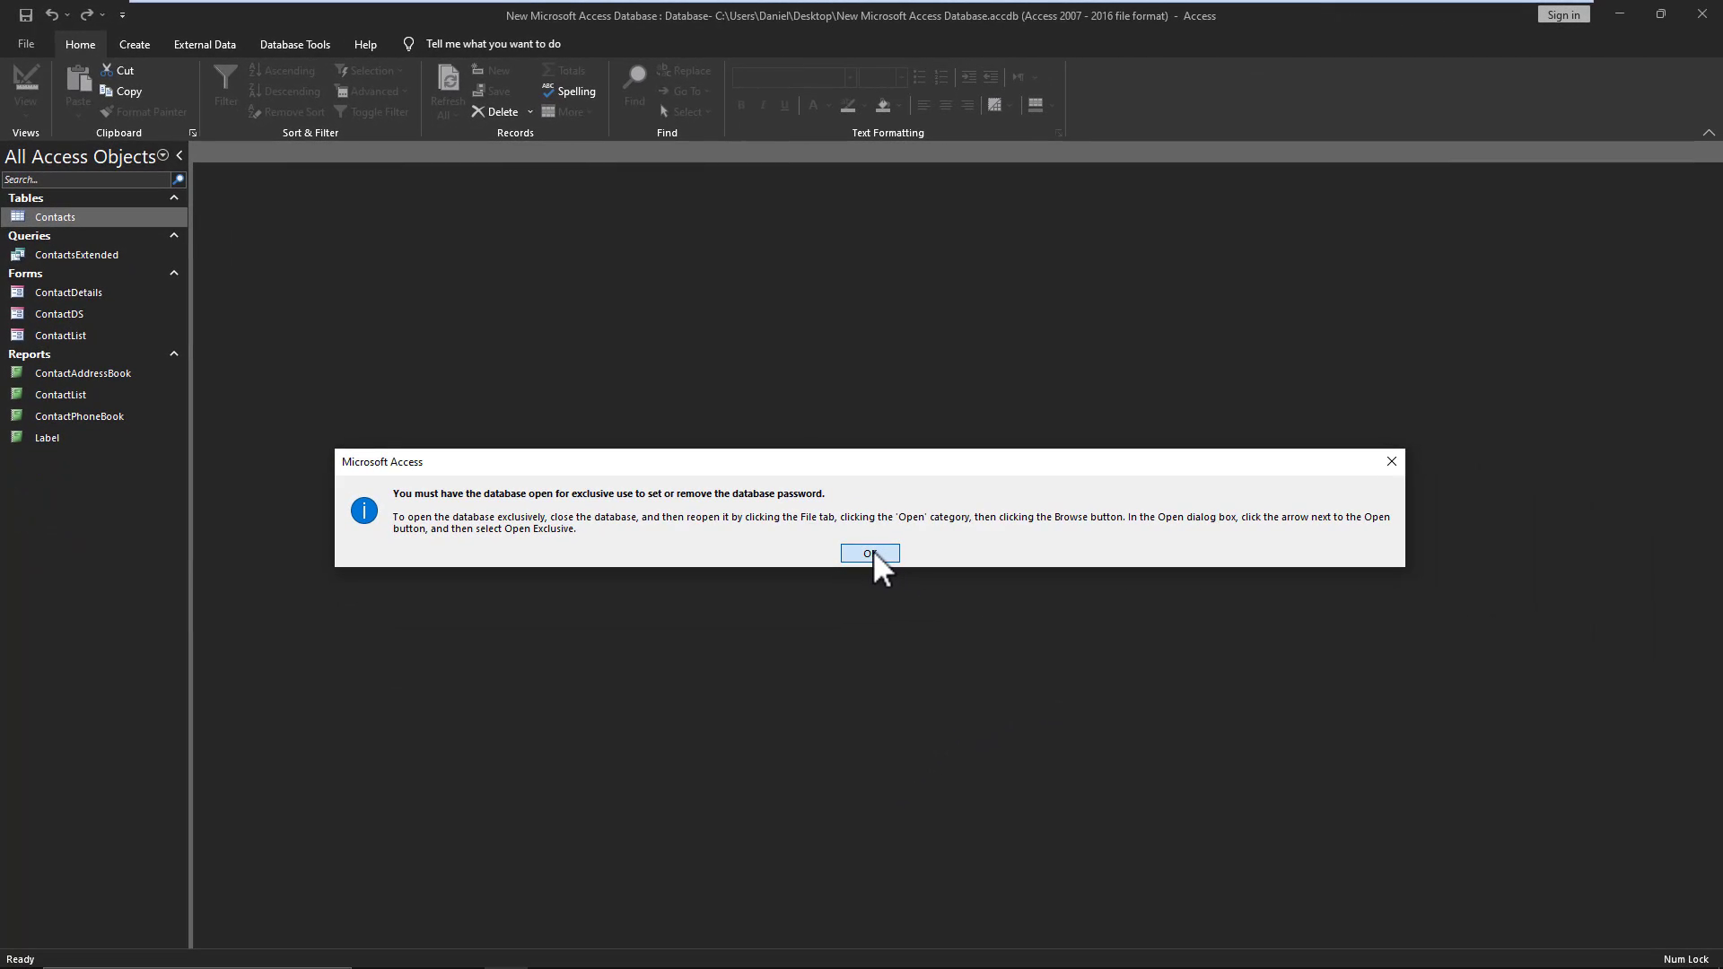
{"action": "left_click", "coordinate": [869, 553]}
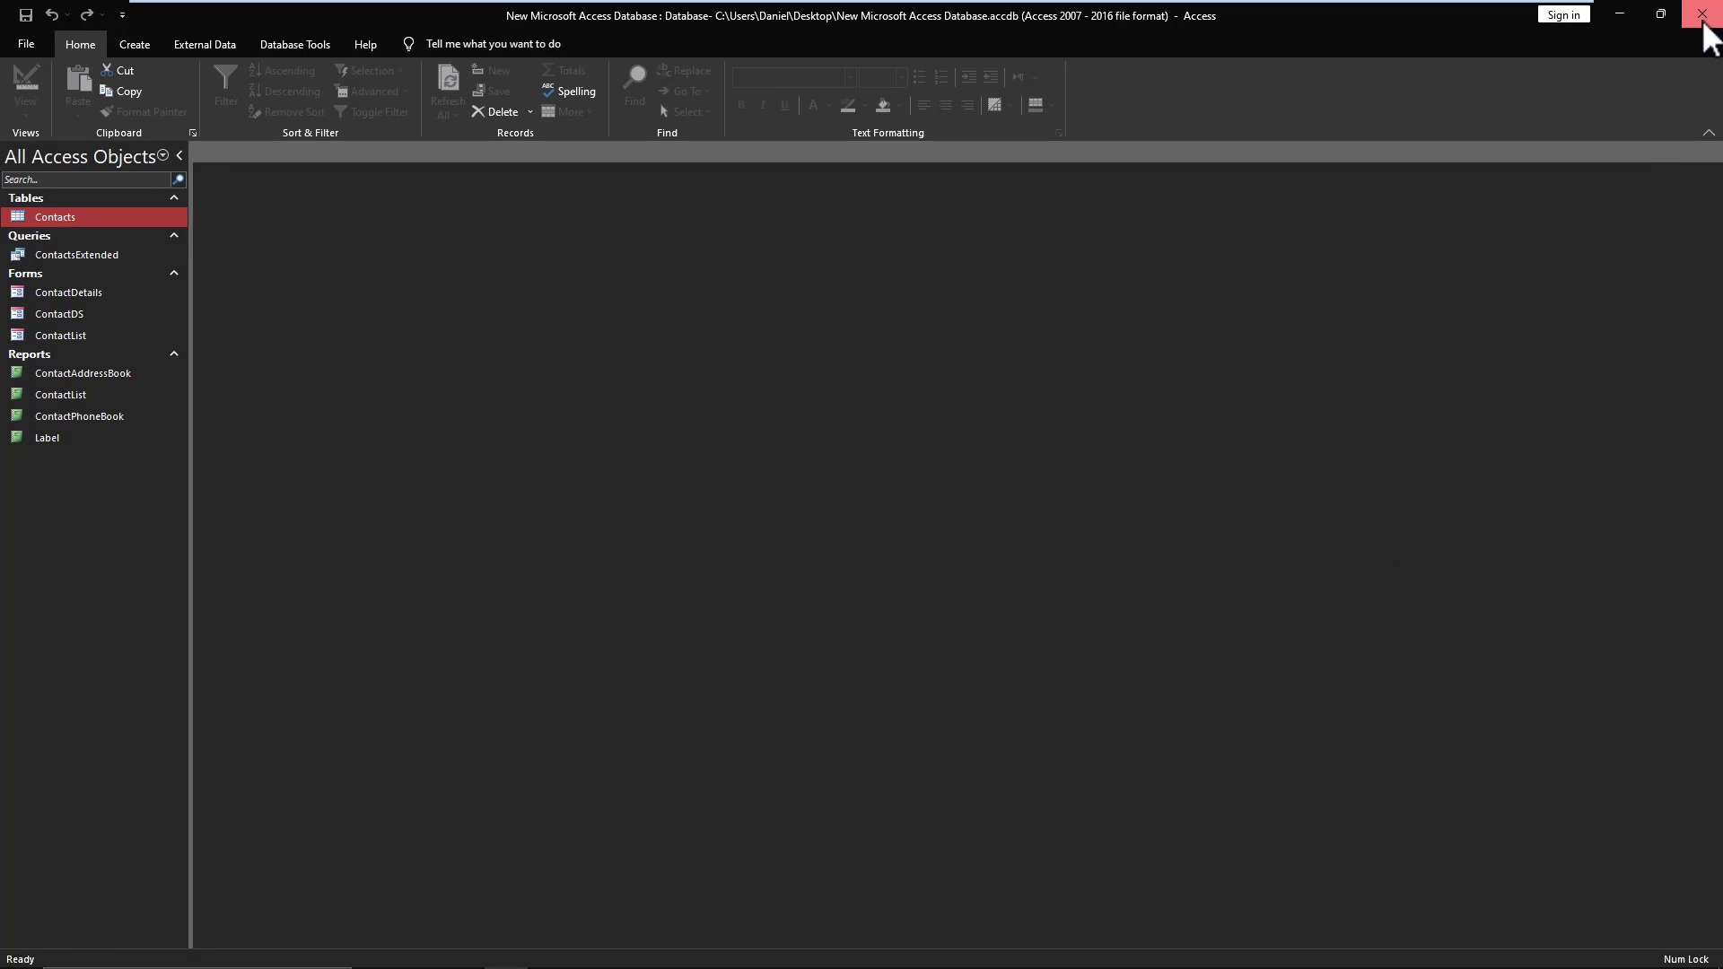
- Close Access and dismiss the database file's right-click menu on the desktop
{"action": "left_click", "coordinate": [1704, 25]}
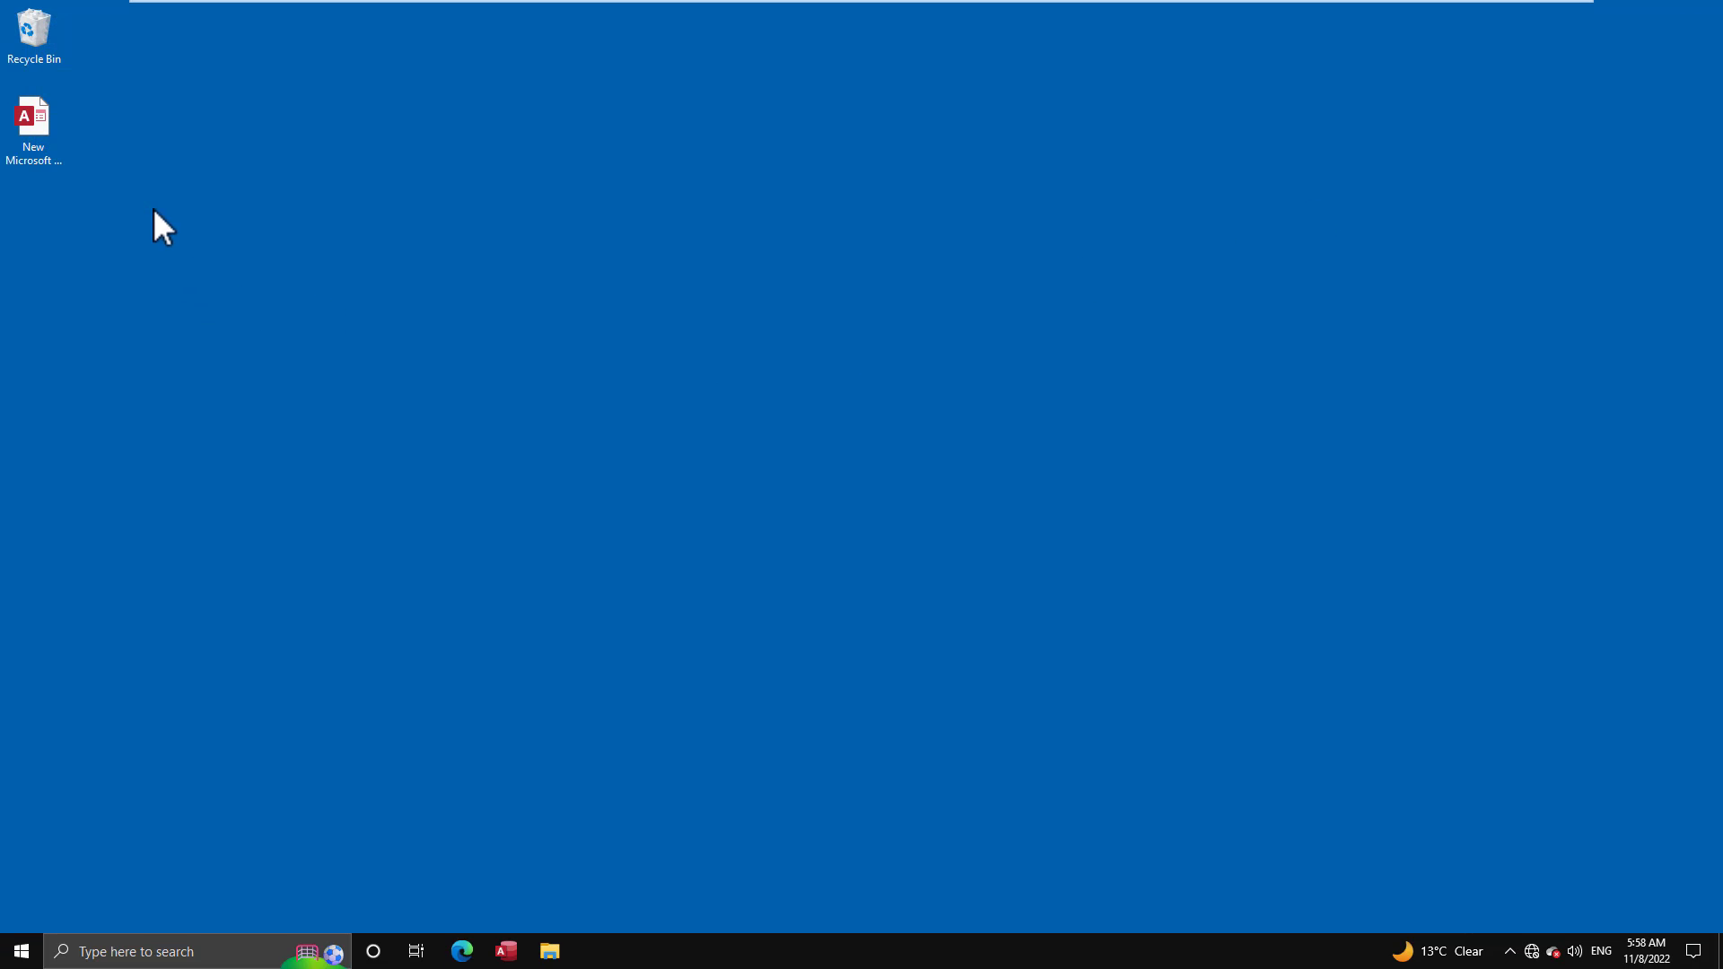
{"action": "right_click", "coordinate": [37, 121]}
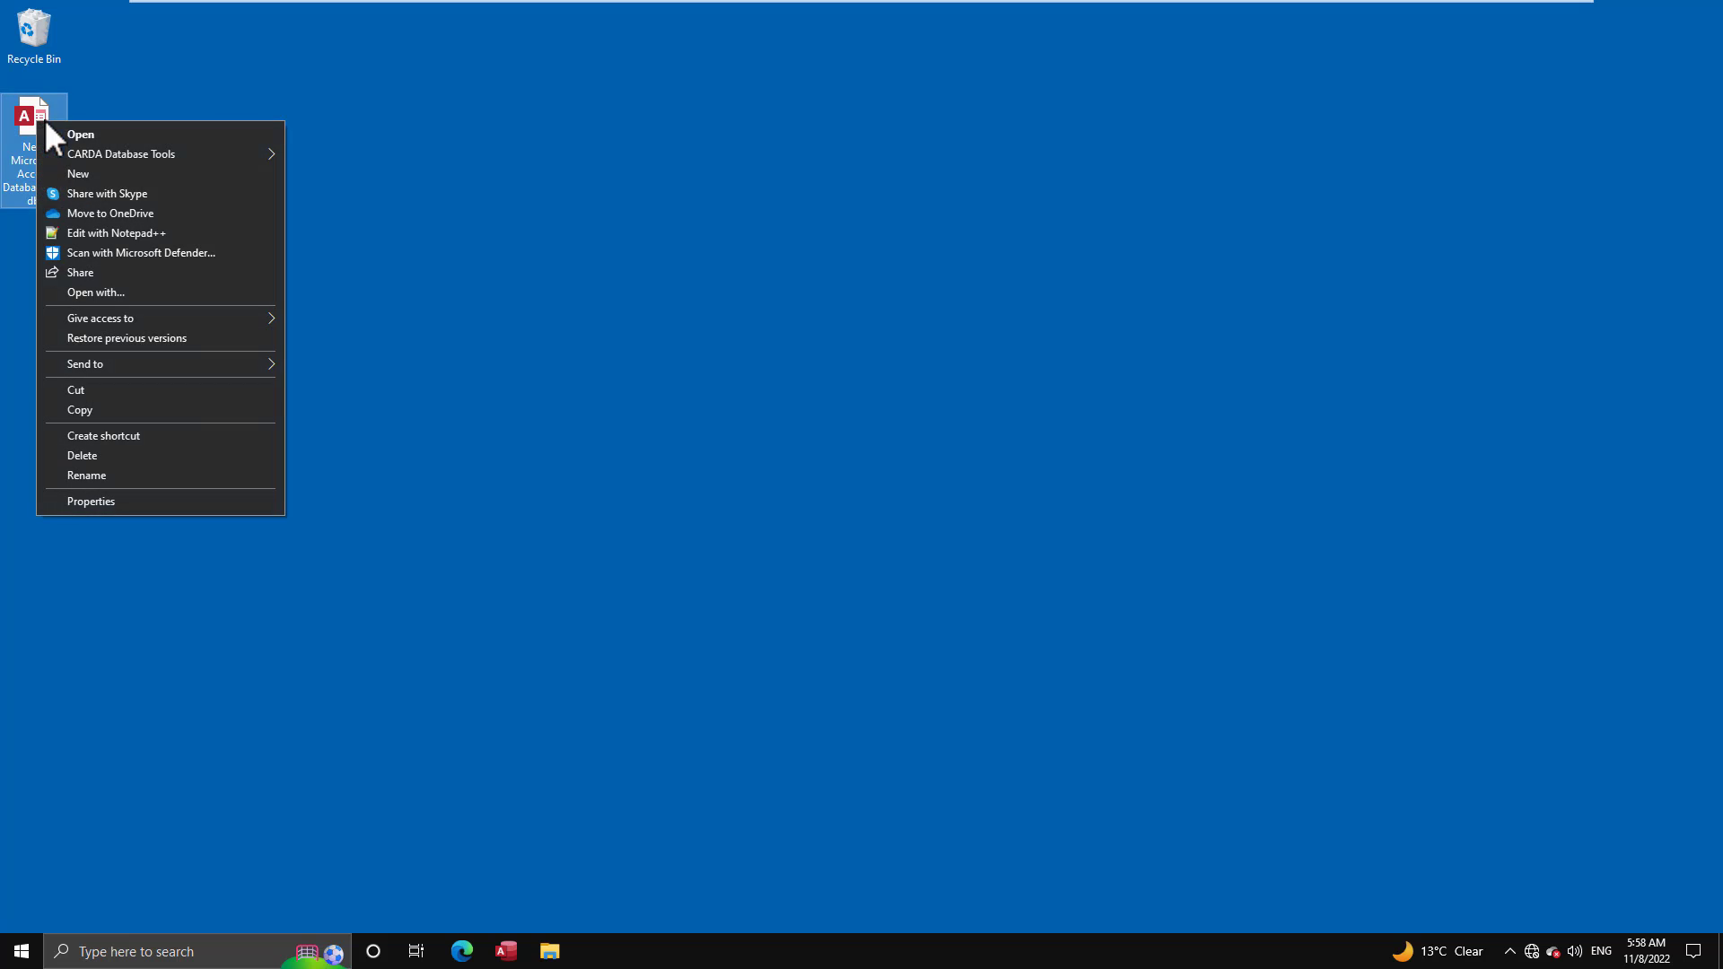
{"action": "mouse_move", "coordinate": [221, 156]}
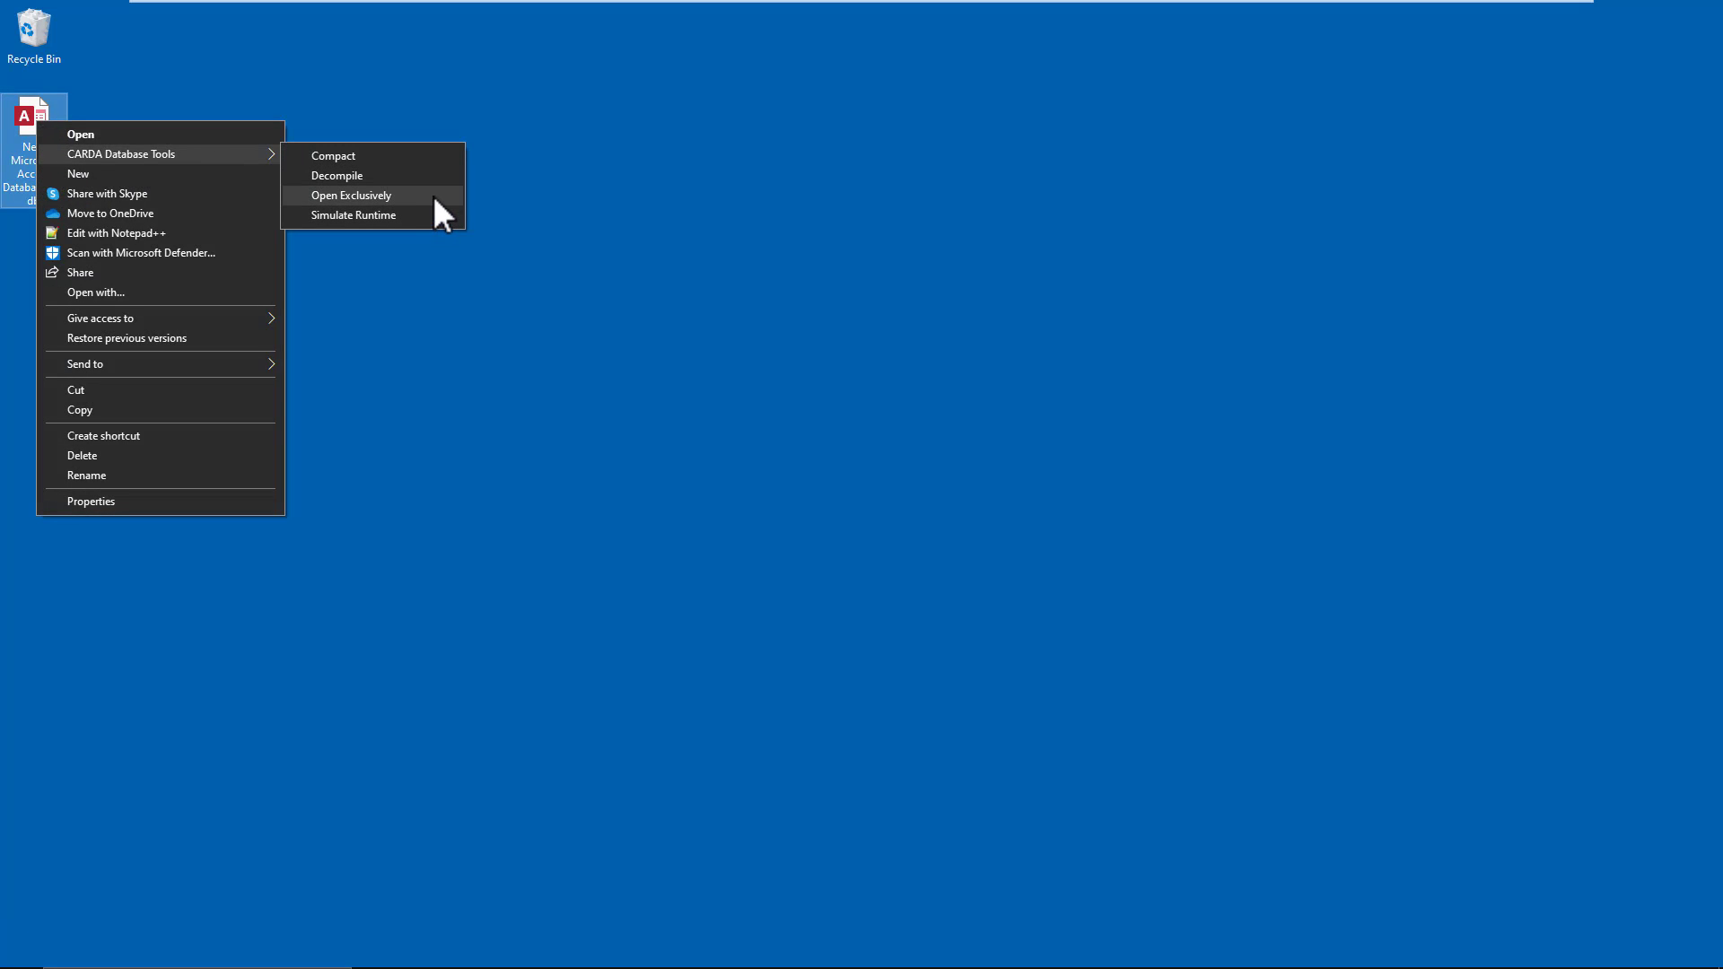
{"action": "left_click", "coordinate": [735, 440]}
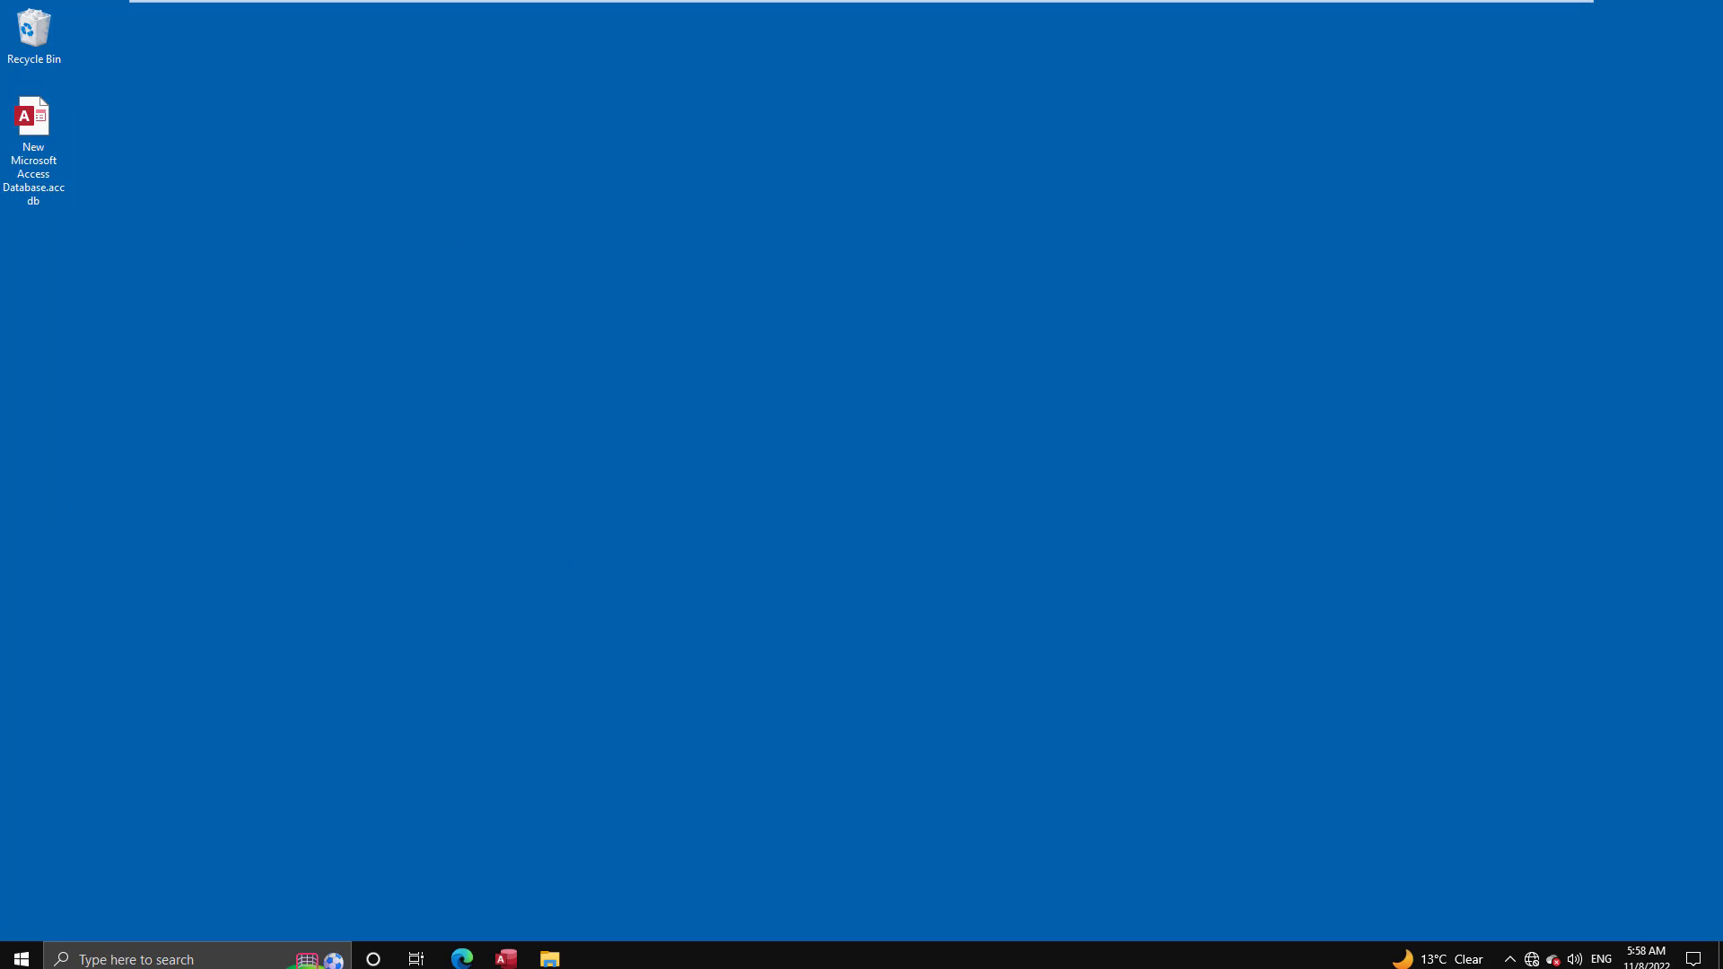
- Restart Access and open New Microsoft Access Database.accdb from the Desktop with Open Exclusive
{"action": "left_click", "coordinate": [505, 953]}
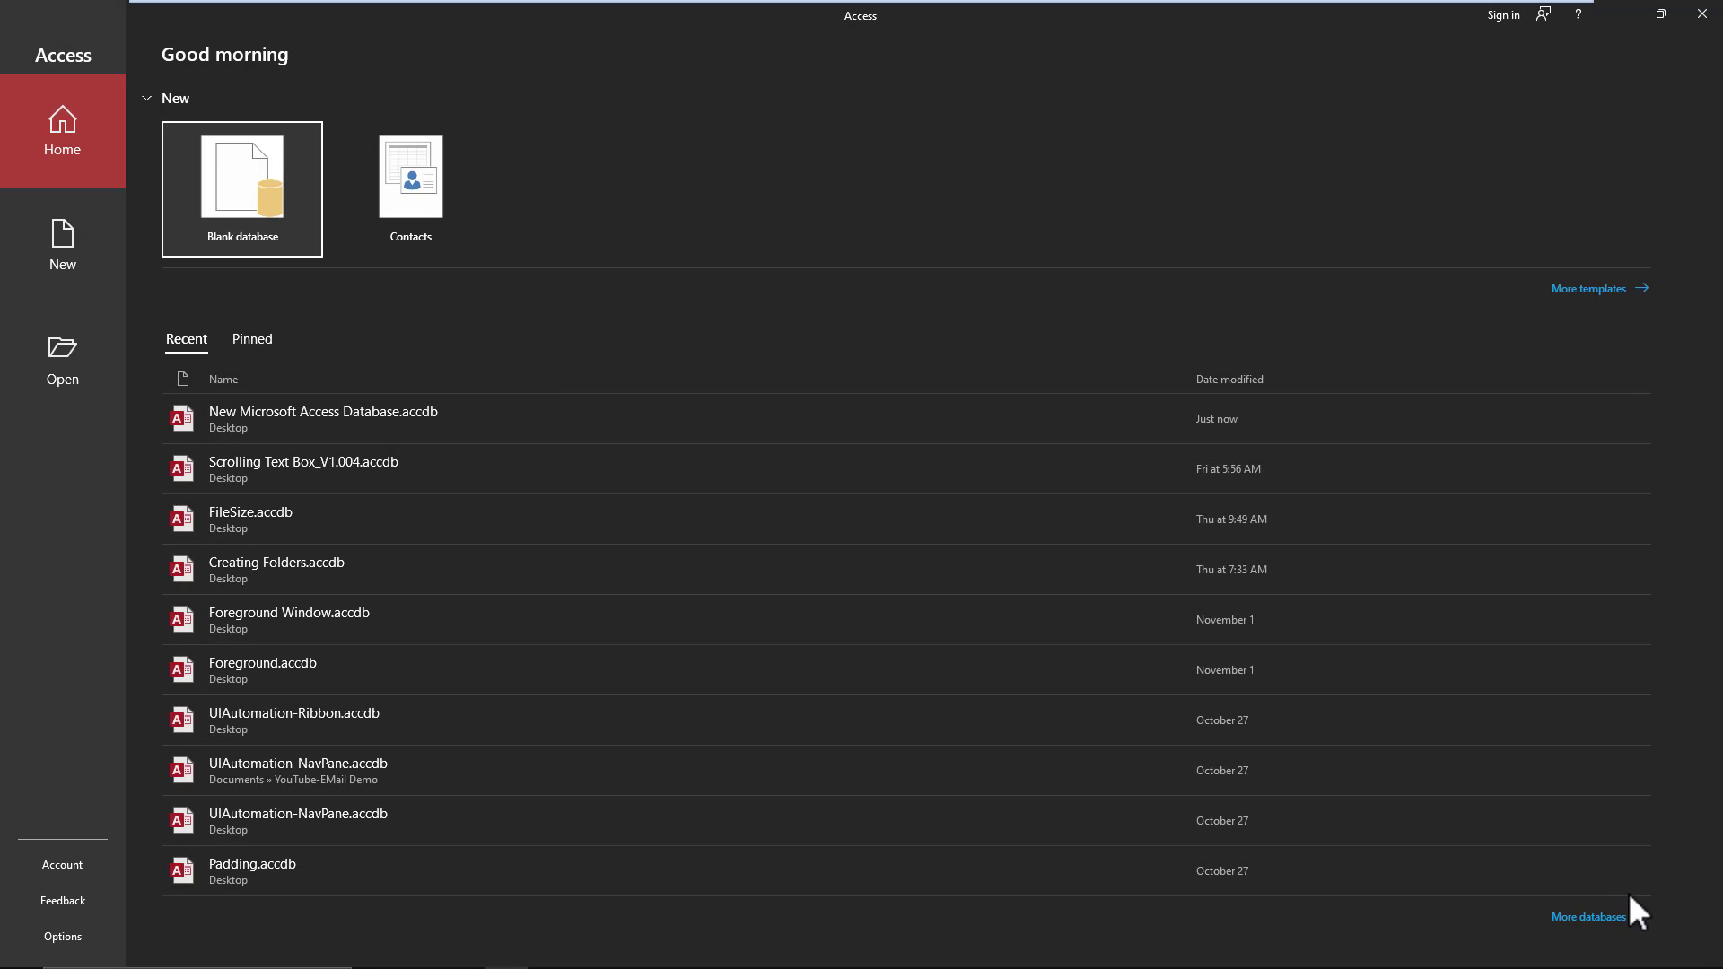
{"action": "left_click", "coordinate": [1587, 916]}
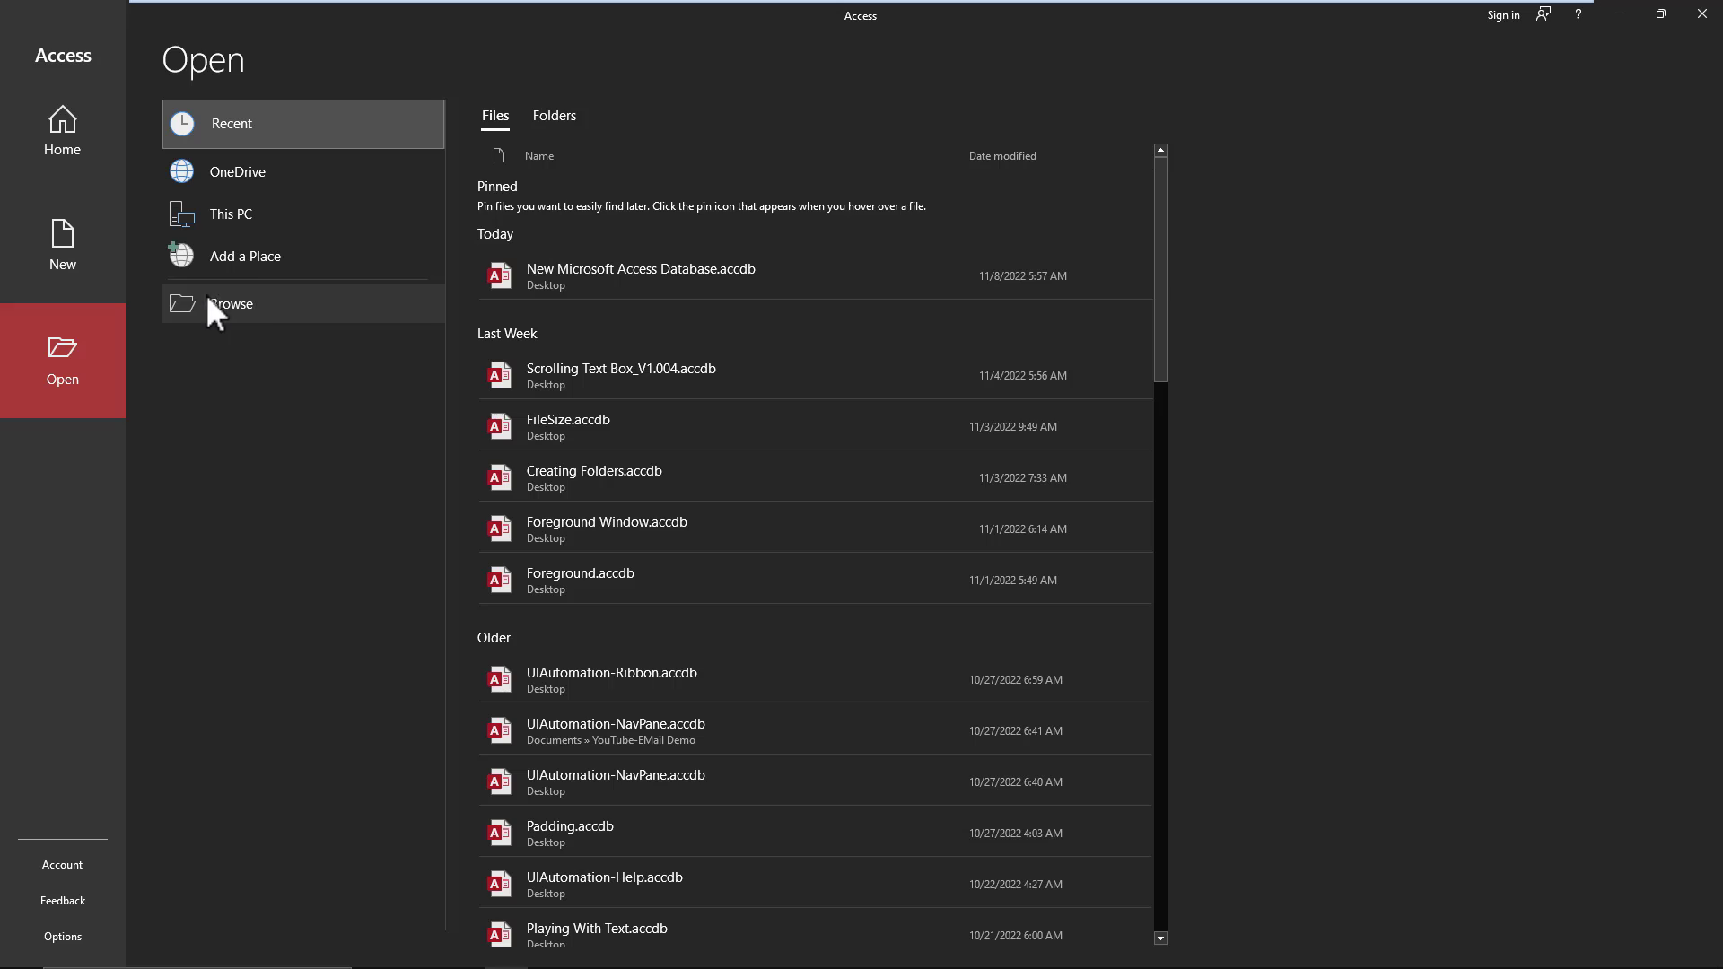
{"action": "left_click", "coordinate": [205, 297]}
{"action": "left_click", "coordinate": [106, 130]}
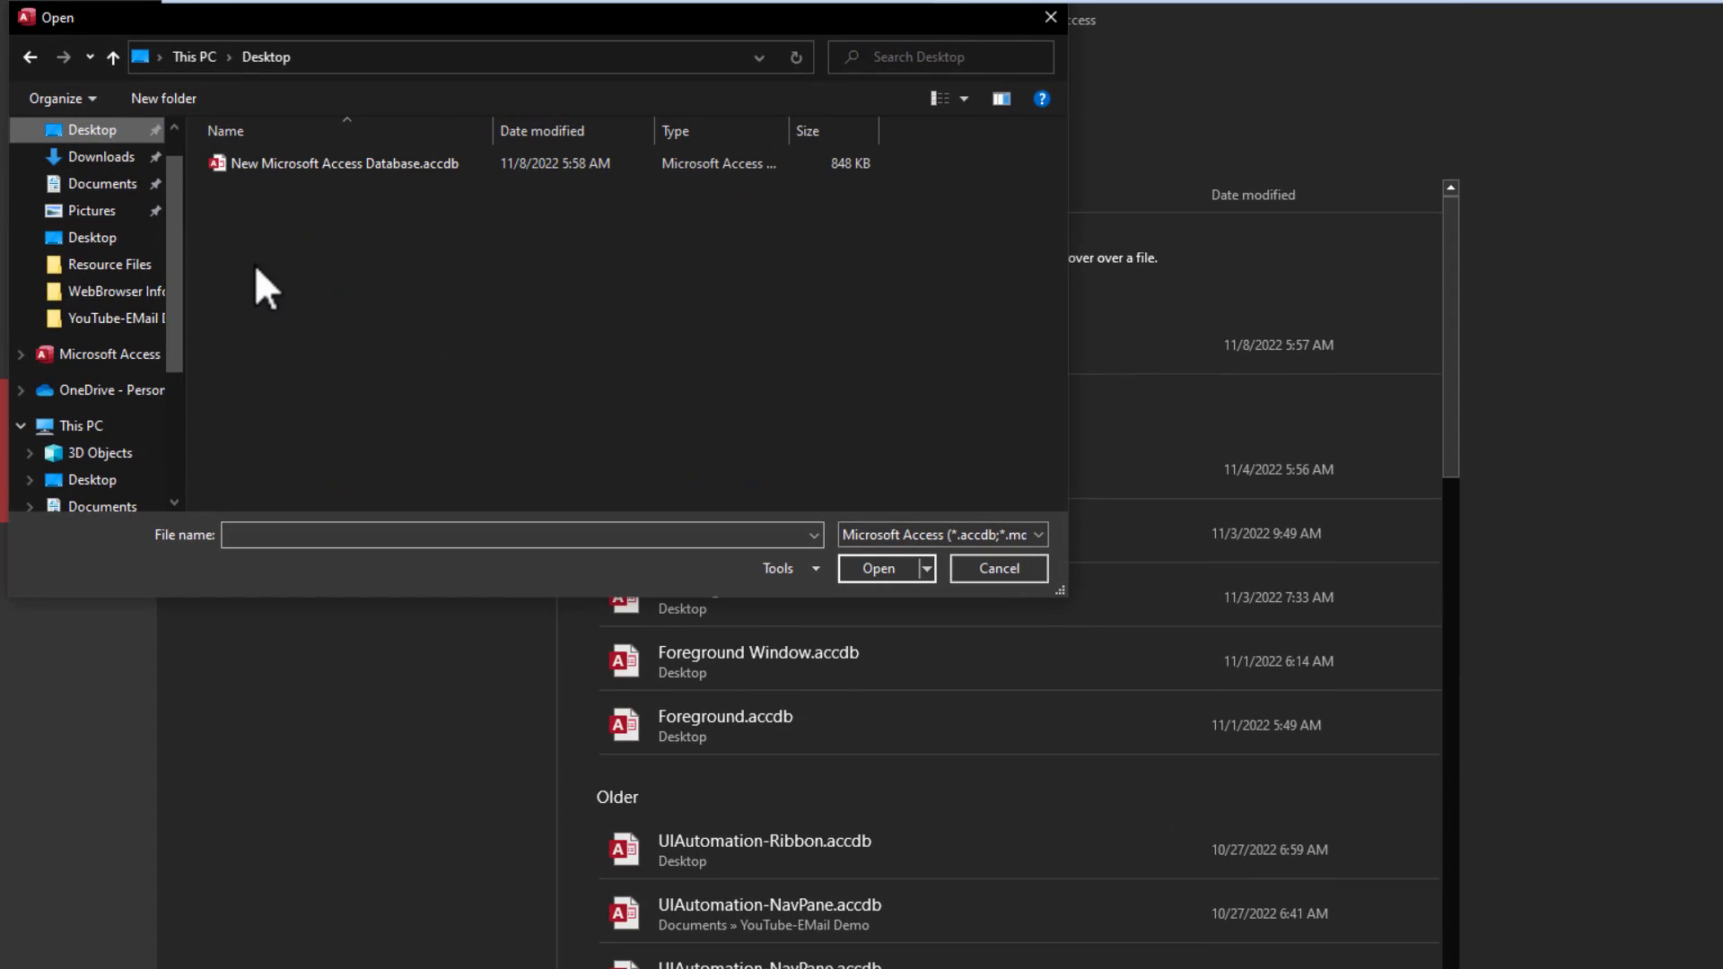
{"action": "left_click", "coordinate": [296, 156]}
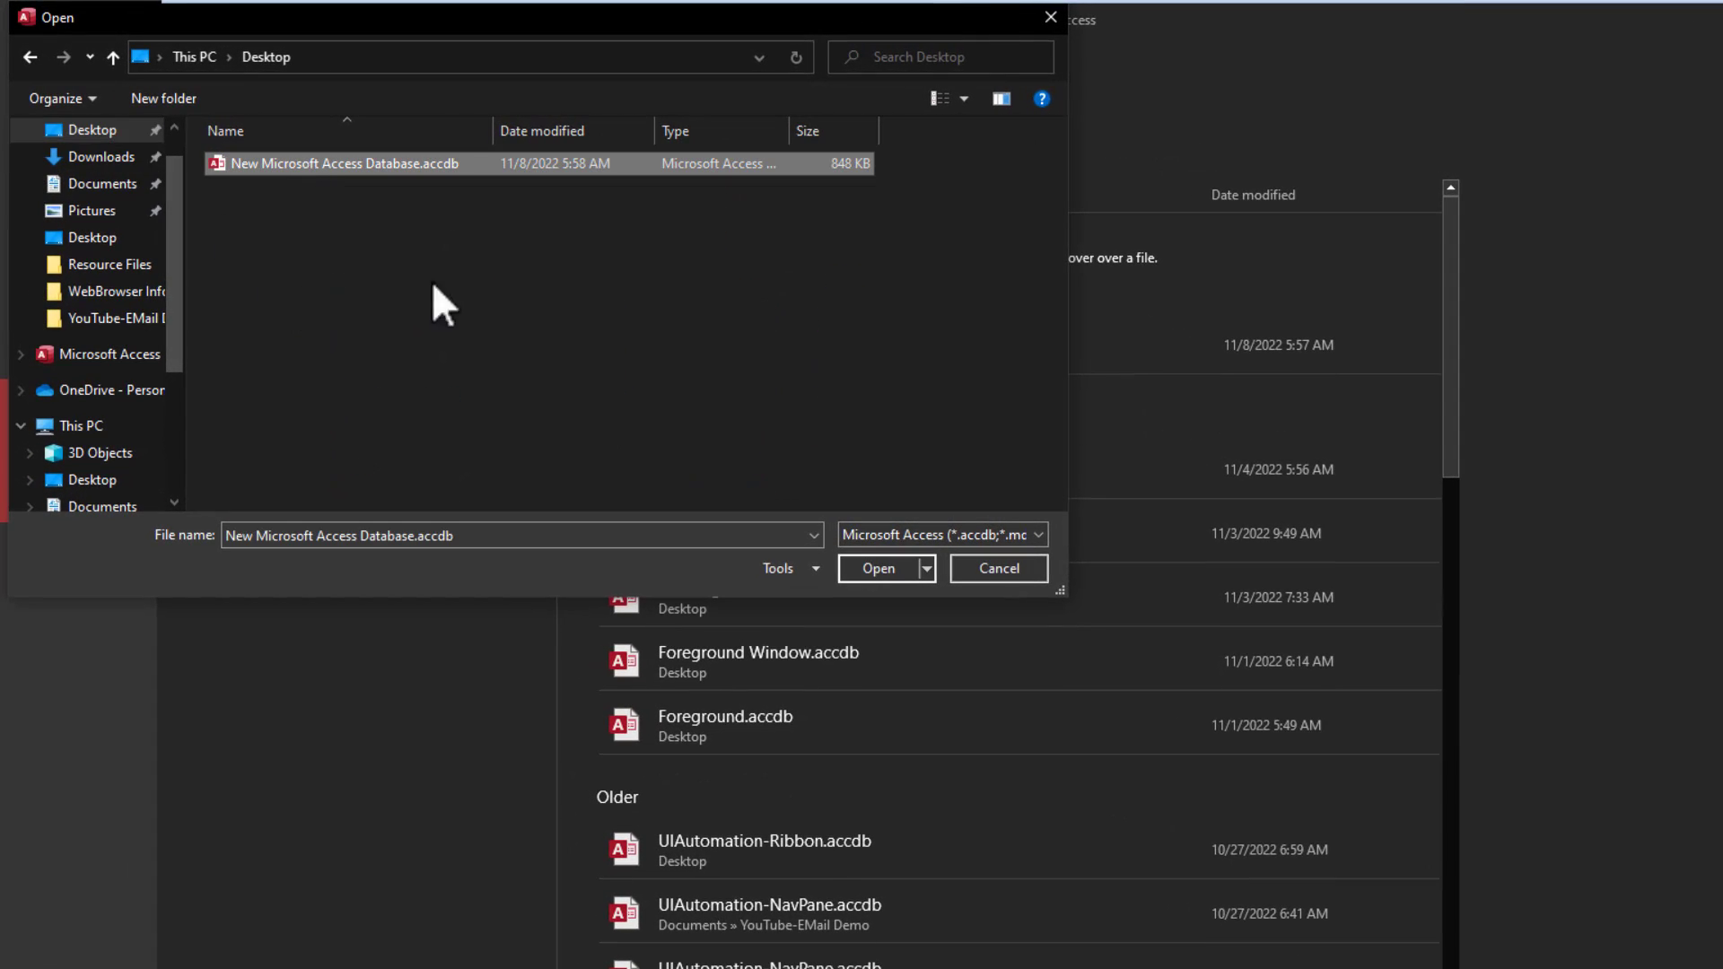
{"action": "left_click", "coordinate": [928, 569]}
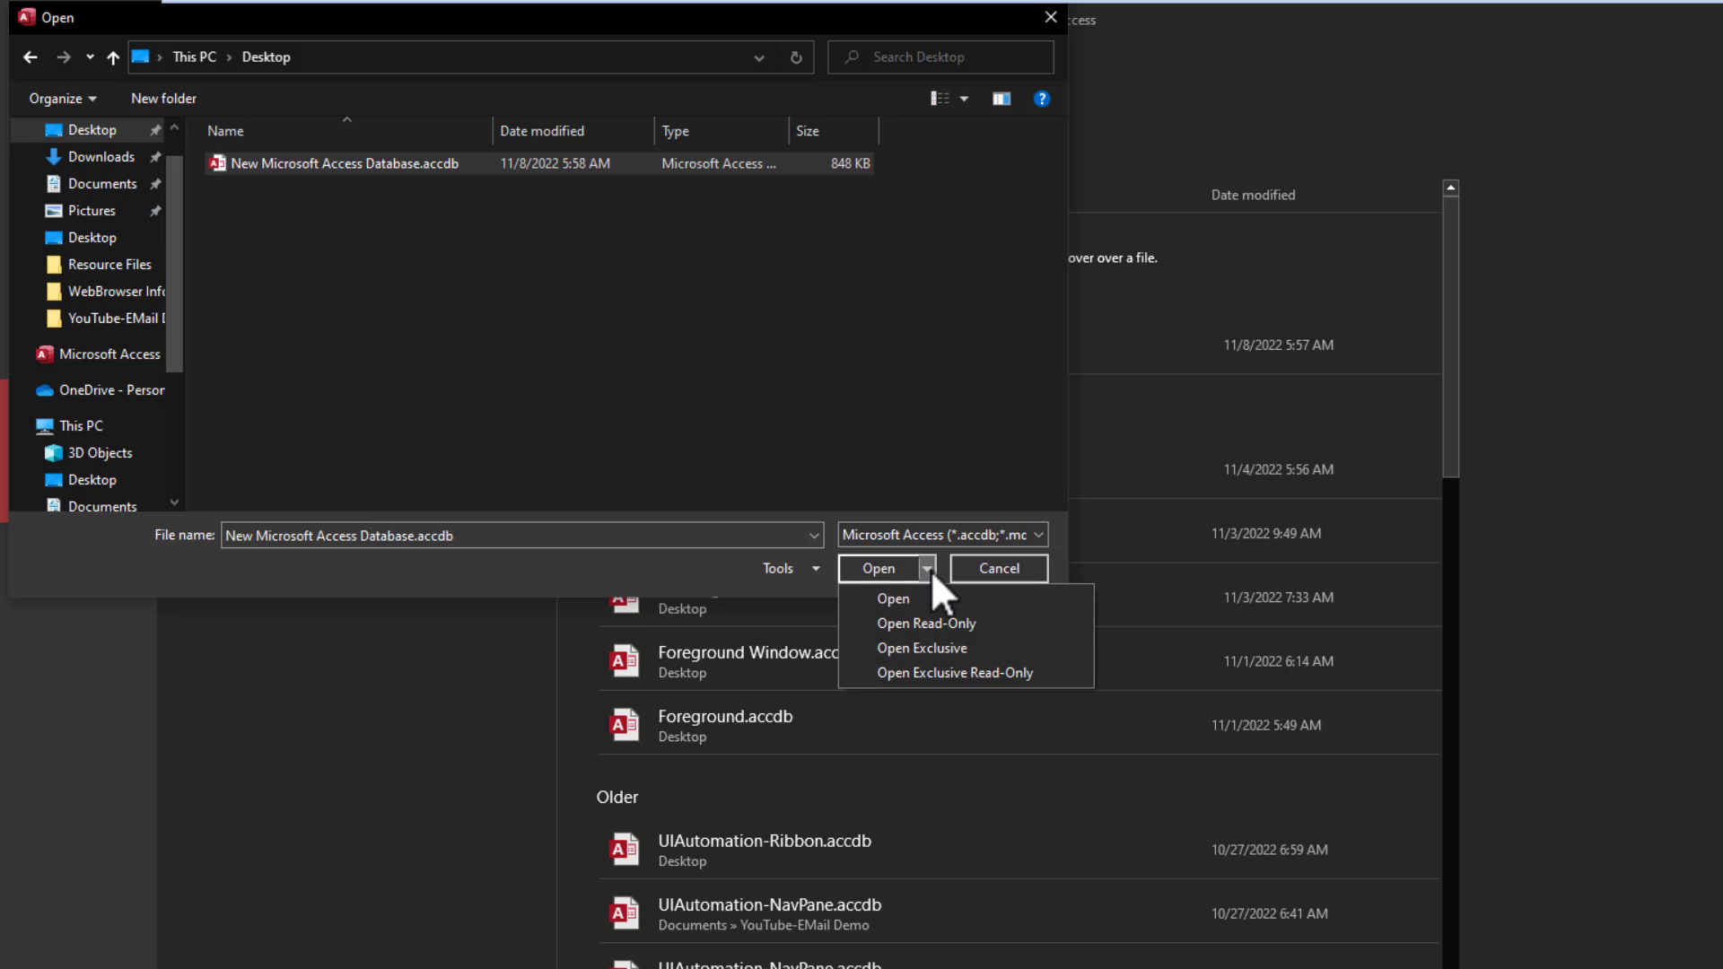
{"action": "left_click", "coordinate": [931, 651]}
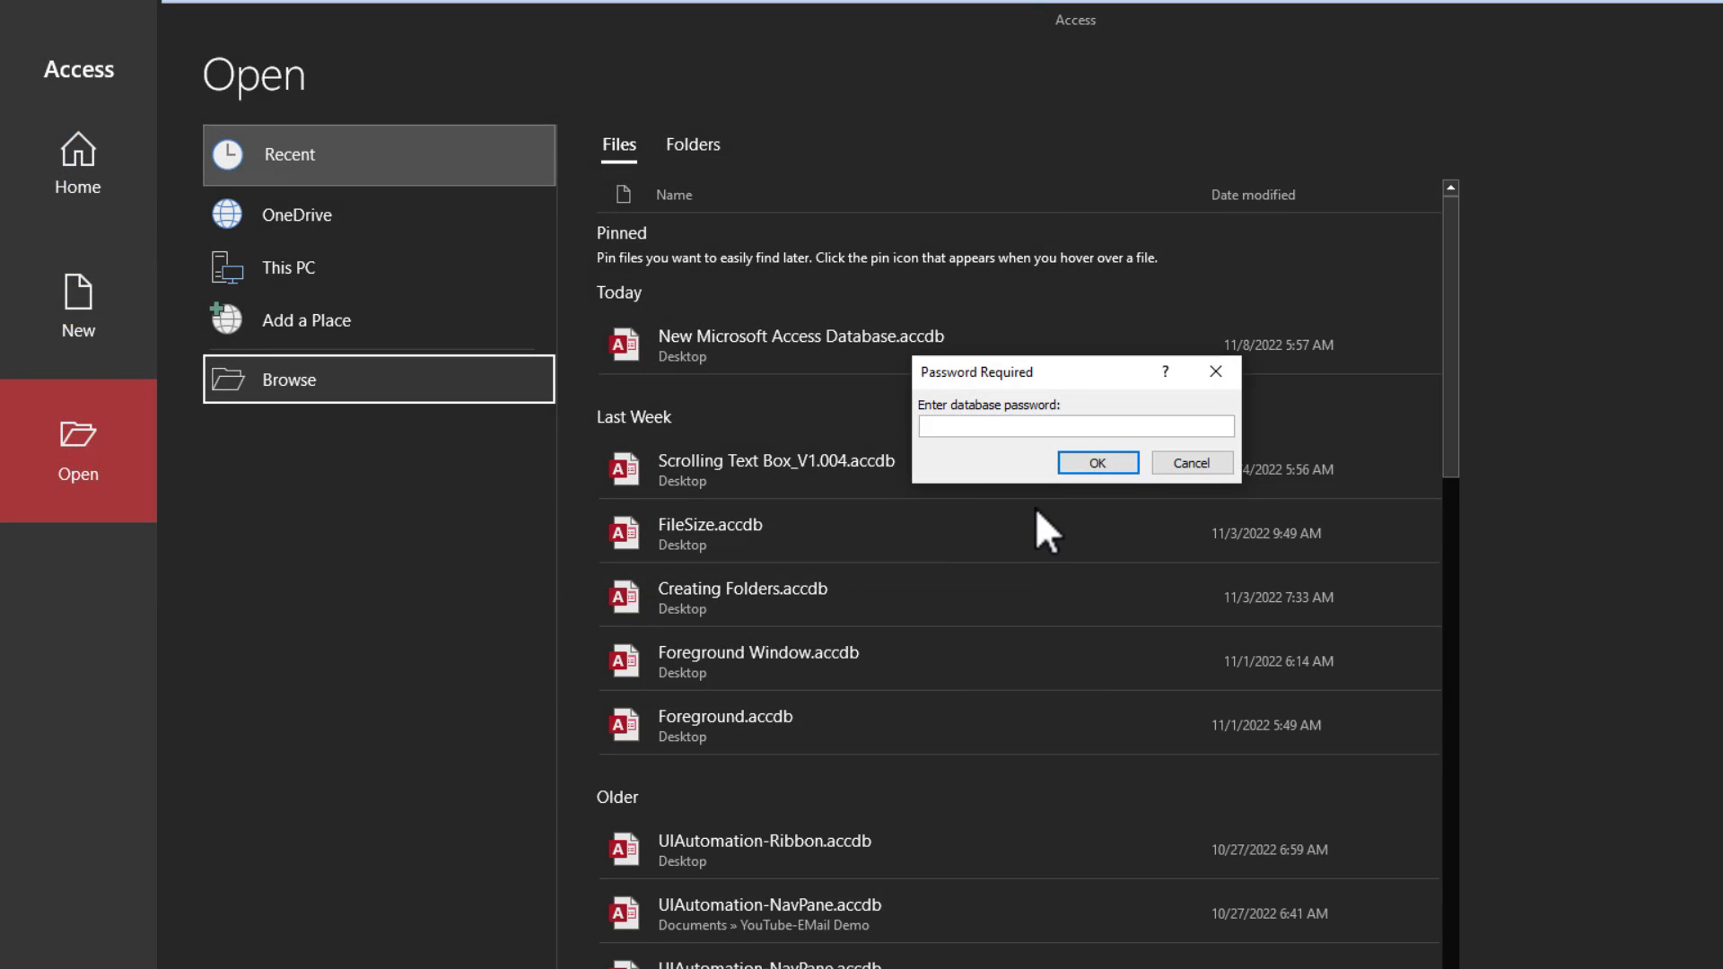
- Enter the password, remove it via Decrypt Database, then reopen the file without a password prompt
{"action": "type", "text": "1234"}
{"action": "key", "text": "Return"}
{"action": "left_click", "coordinate": [38, 56]}
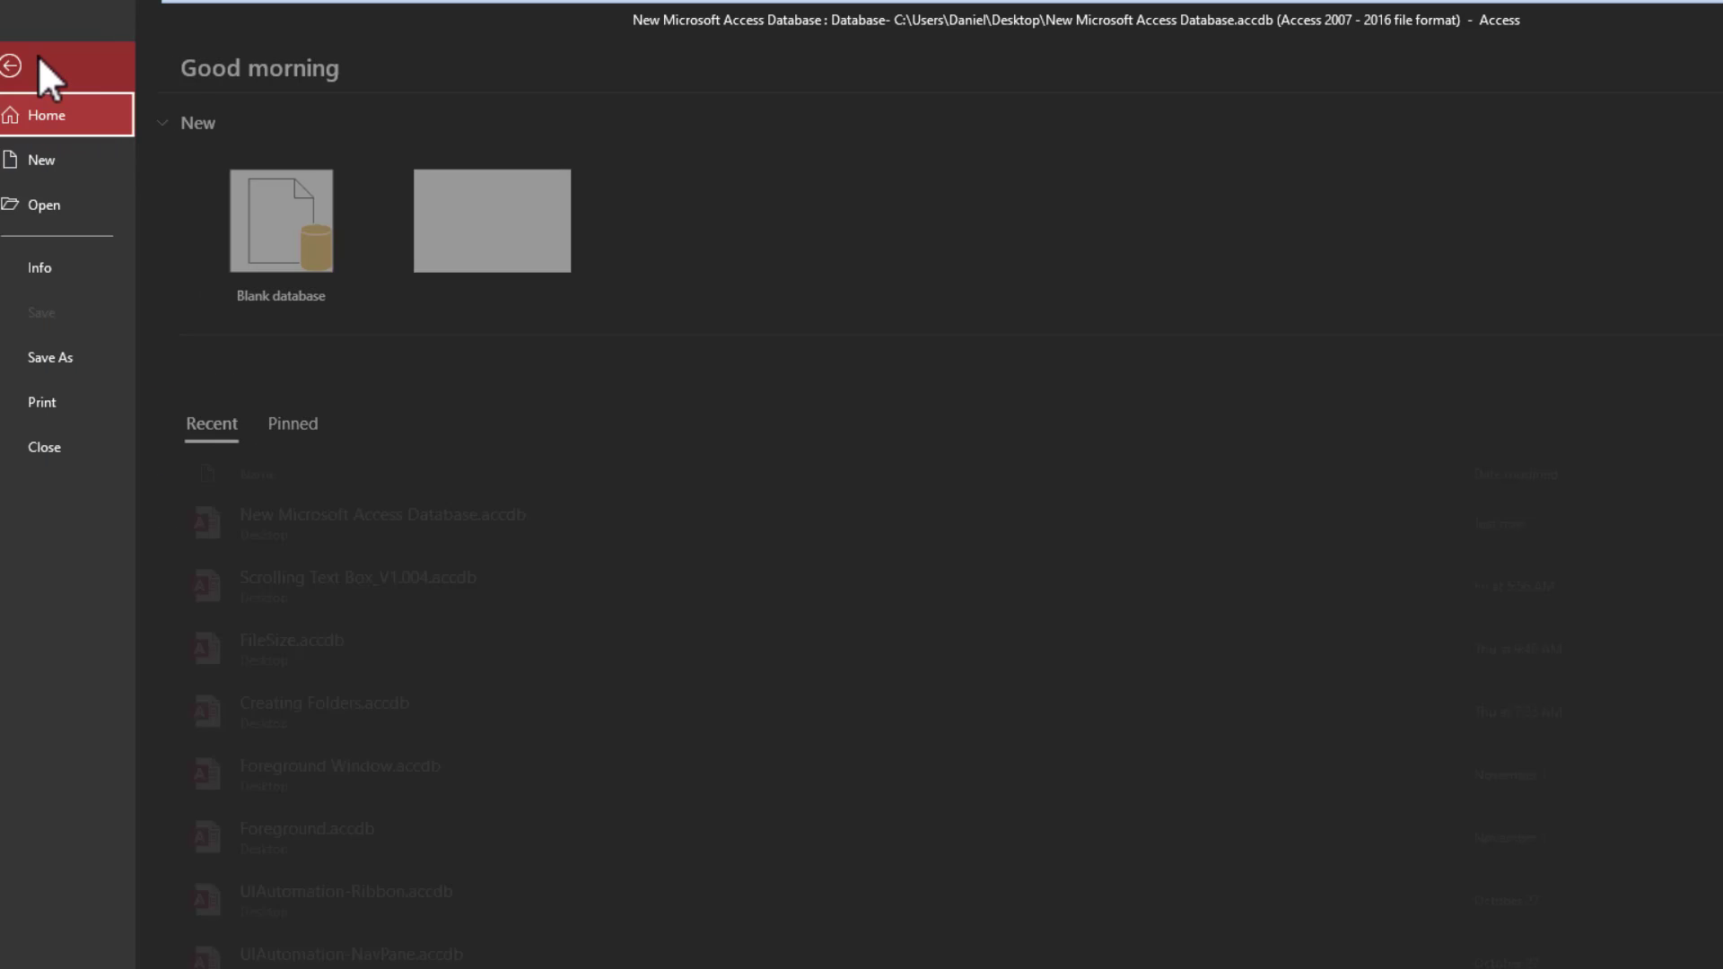
{"action": "left_click", "coordinate": [52, 257]}
{"action": "left_click", "coordinate": [305, 709]}
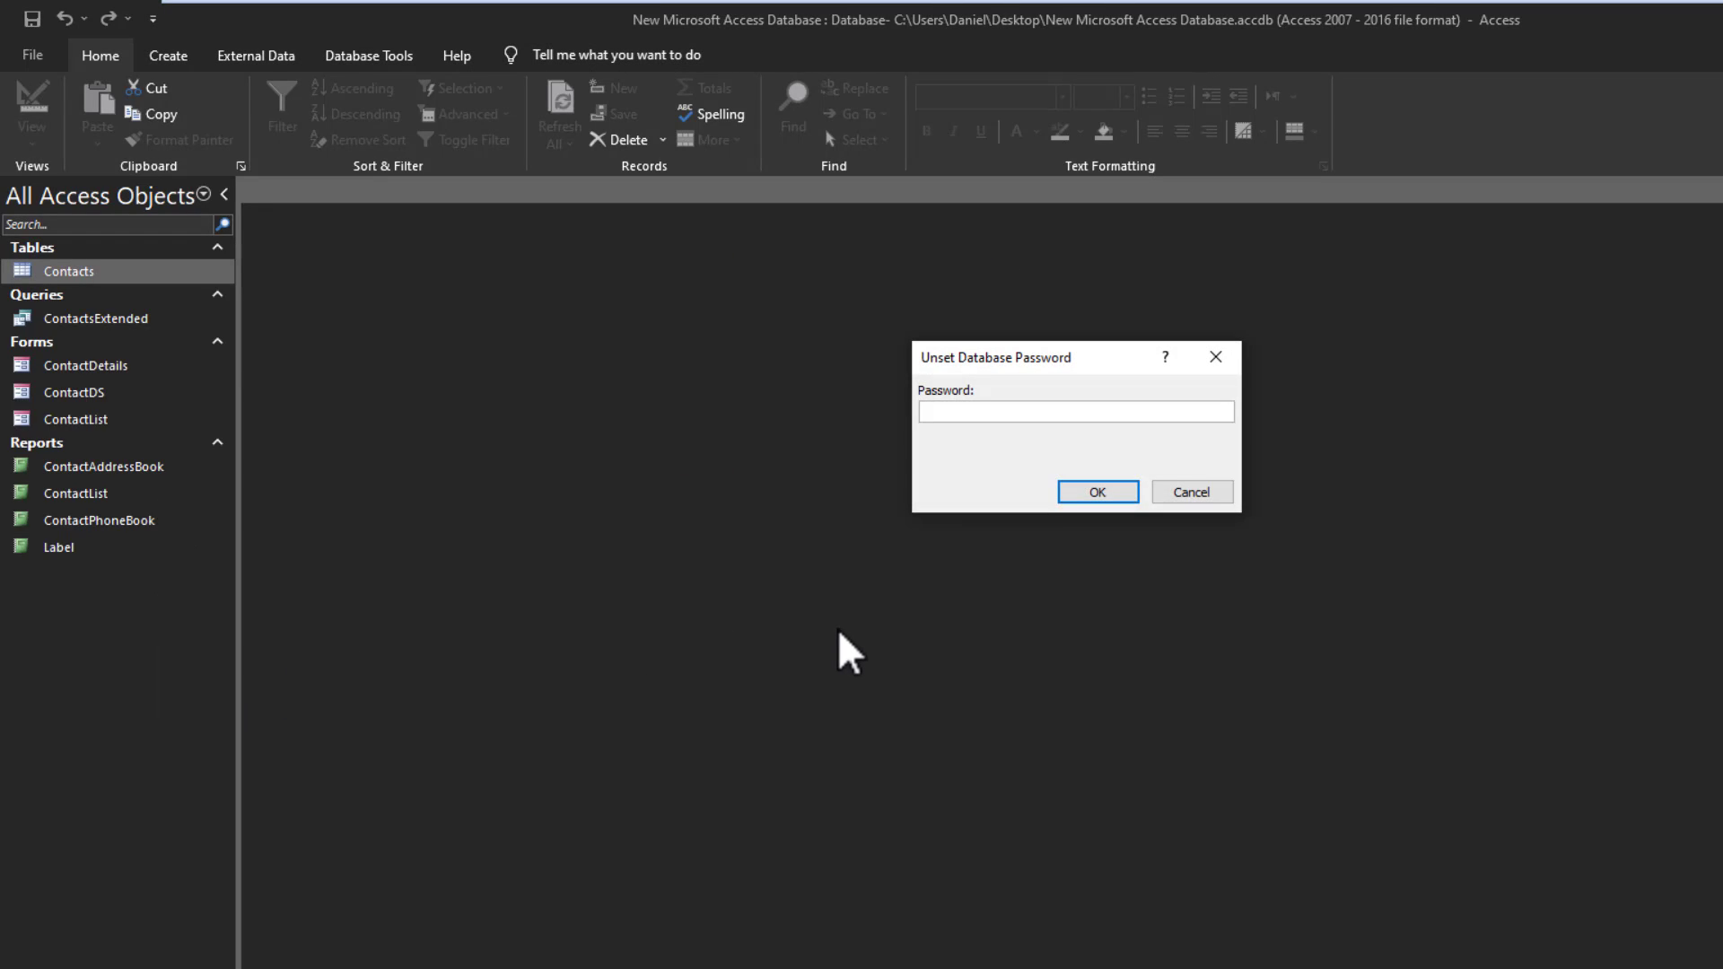
{"action": "type", "text": "123"}
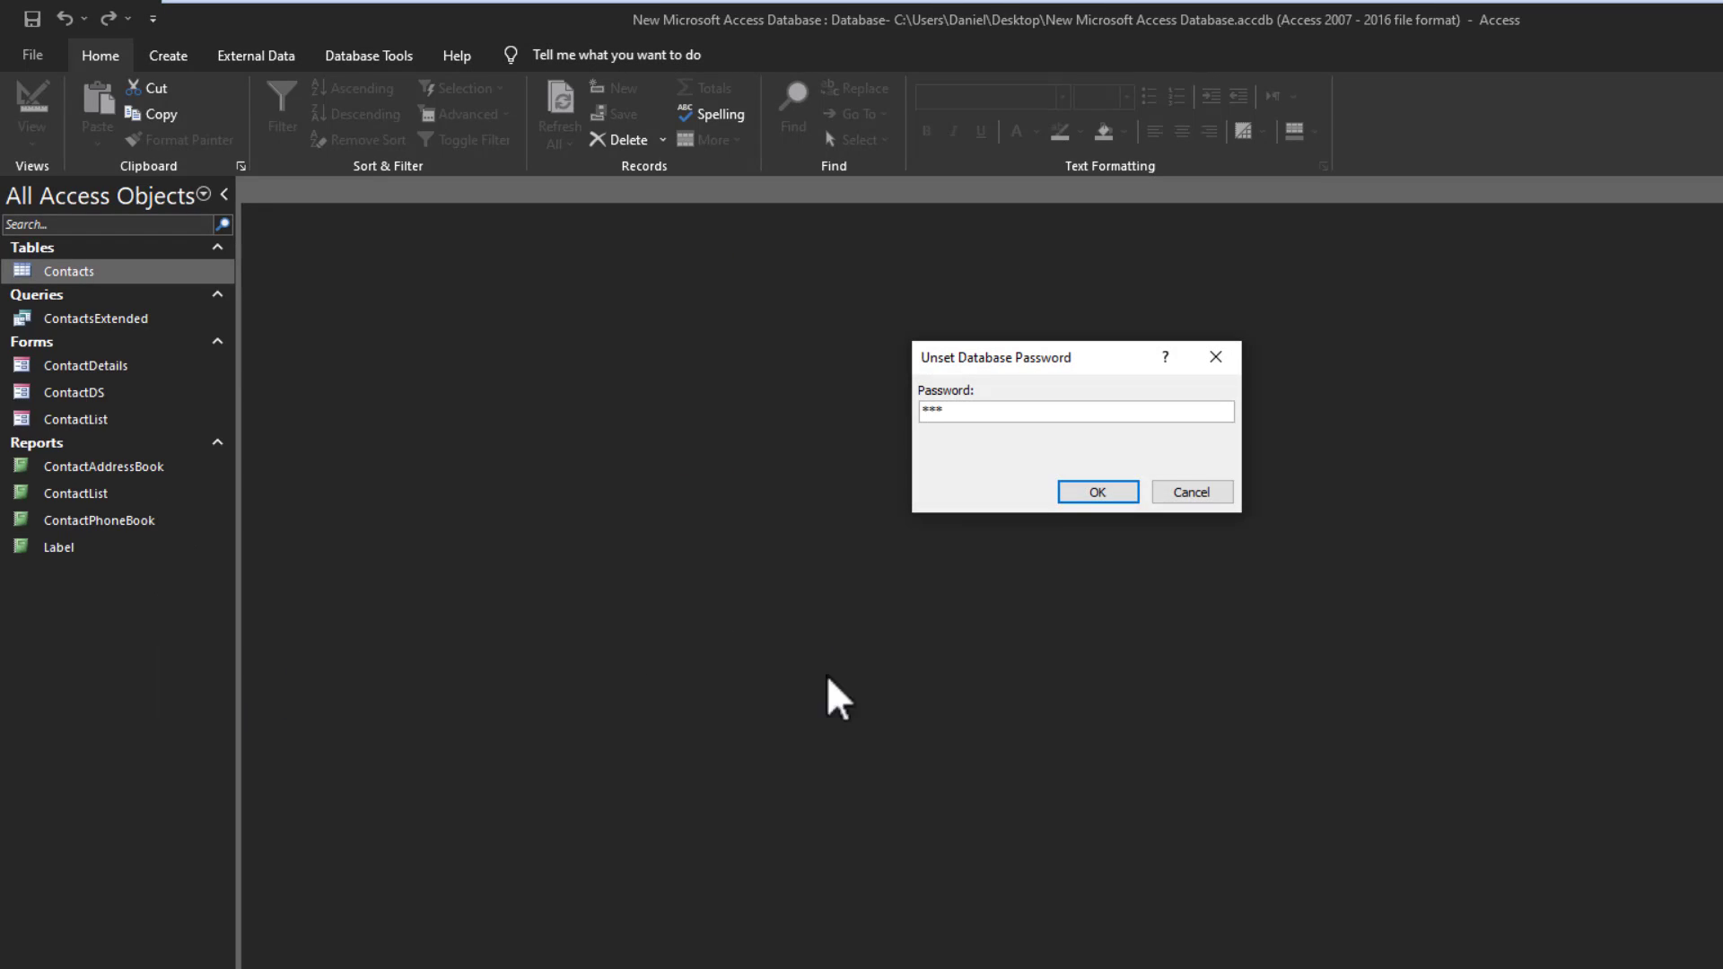
{"action": "left_click", "coordinate": [1086, 492]}
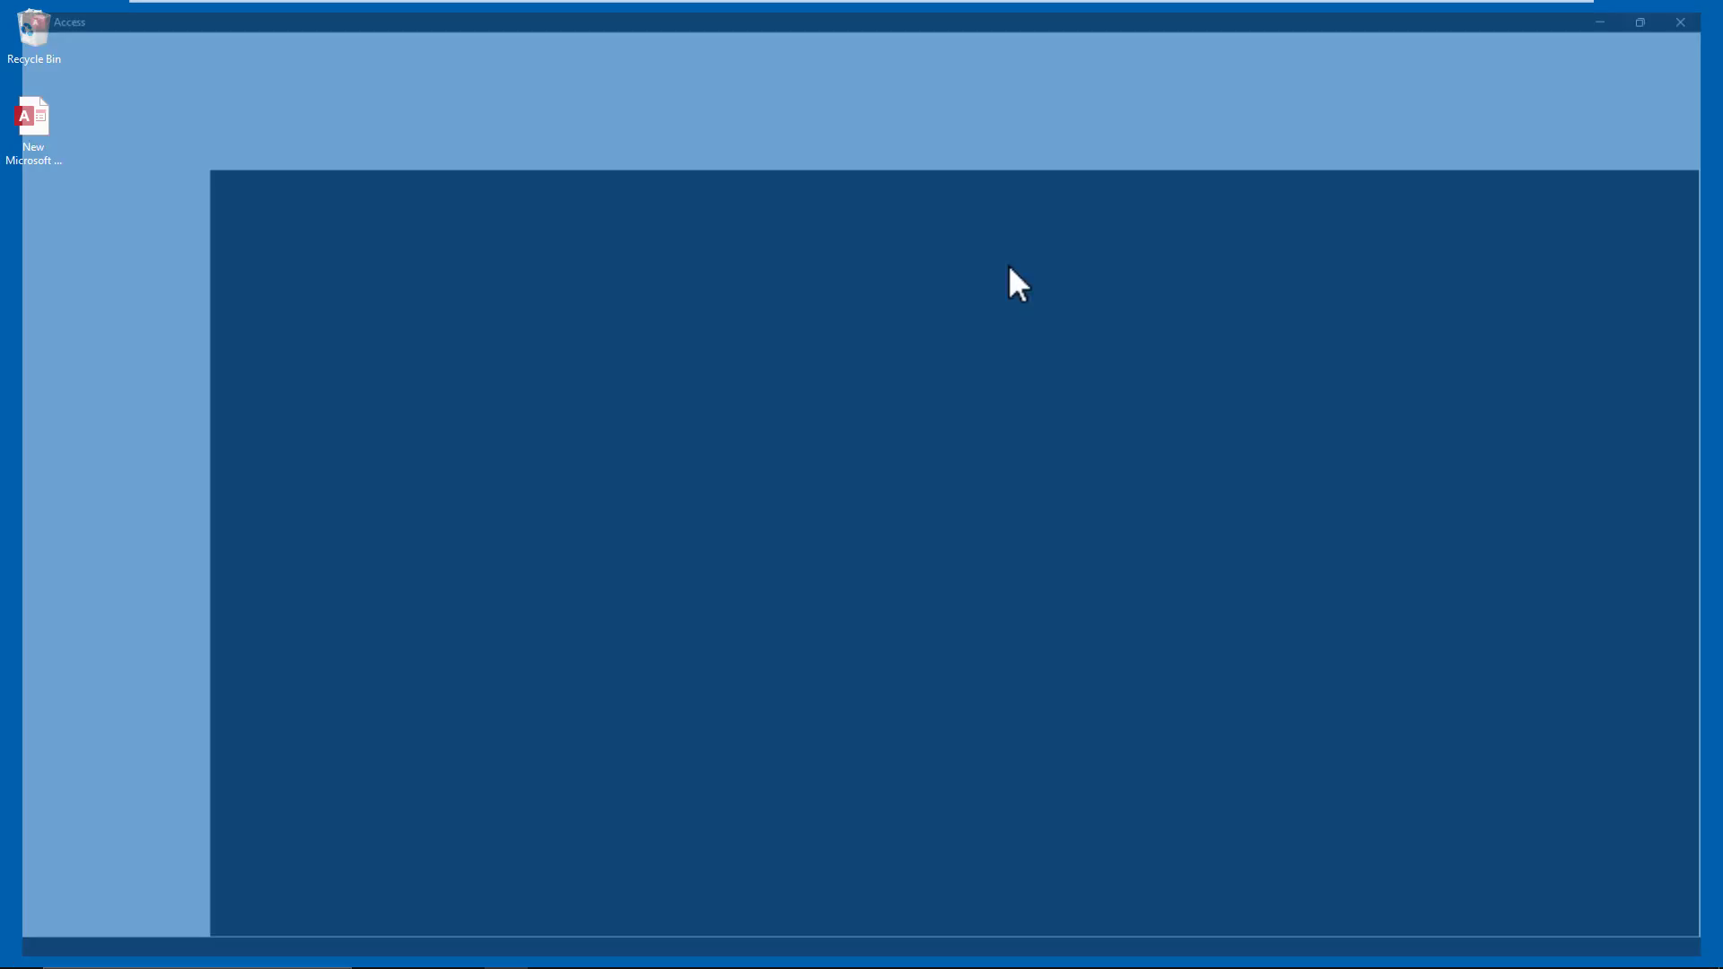
{"action": "double_click", "coordinate": [47, 133]}
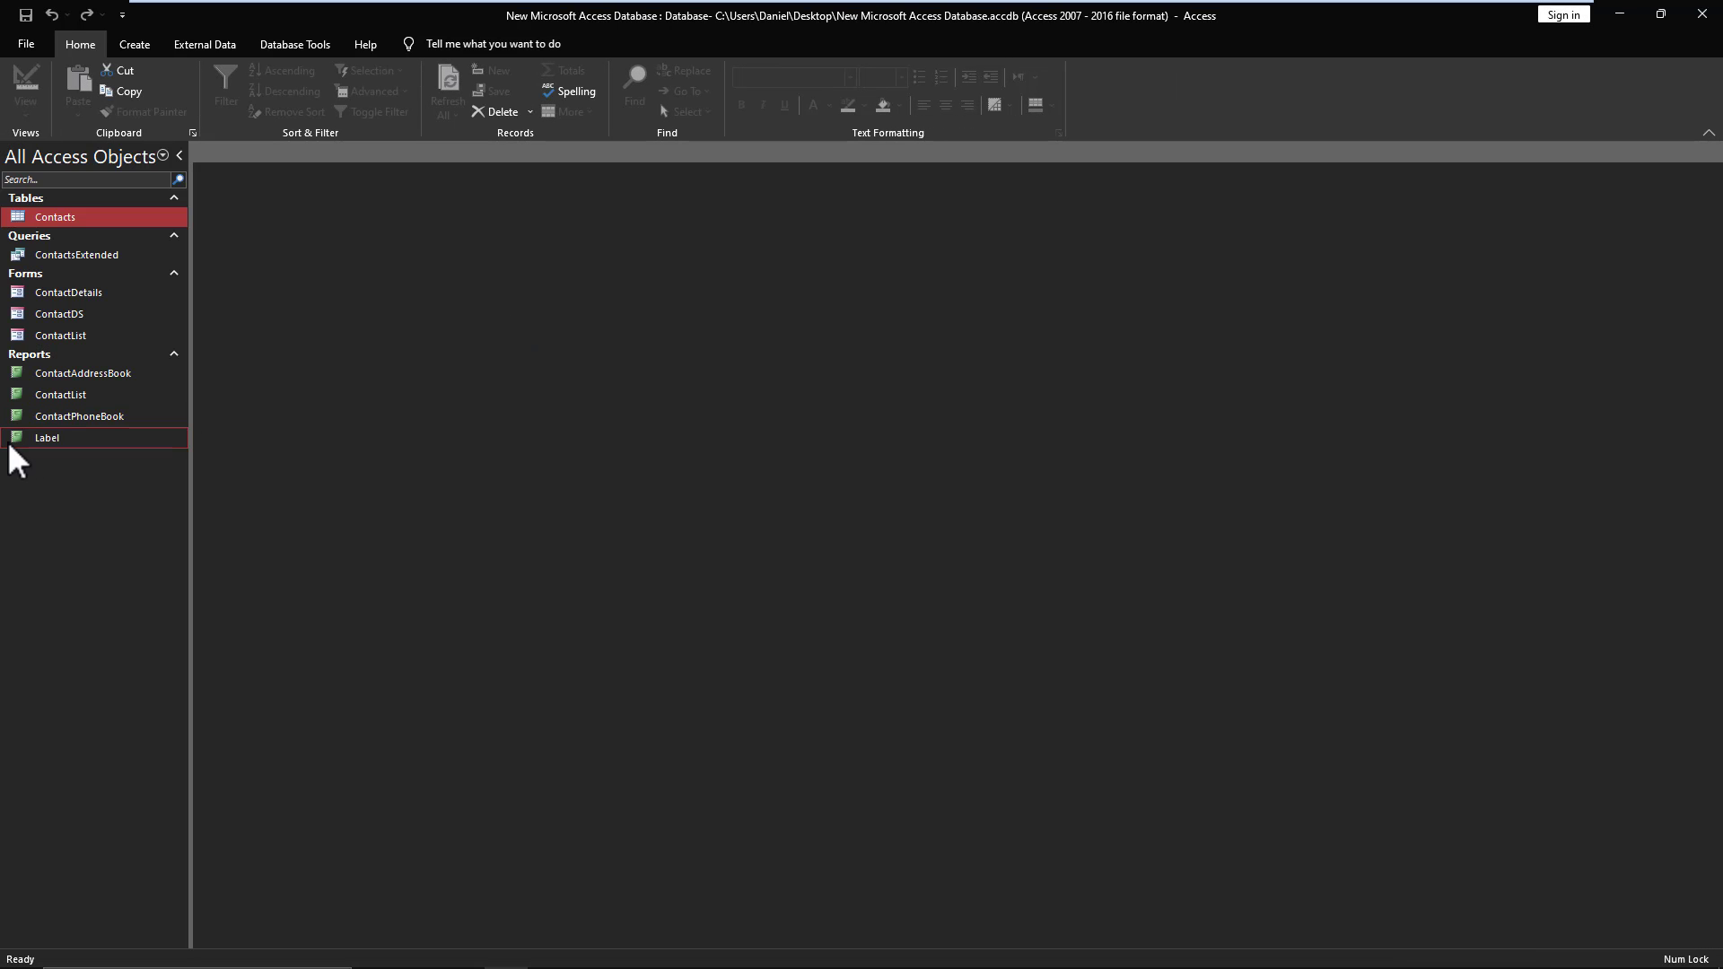
{"action": "left_click", "coordinate": [1713, 18]}
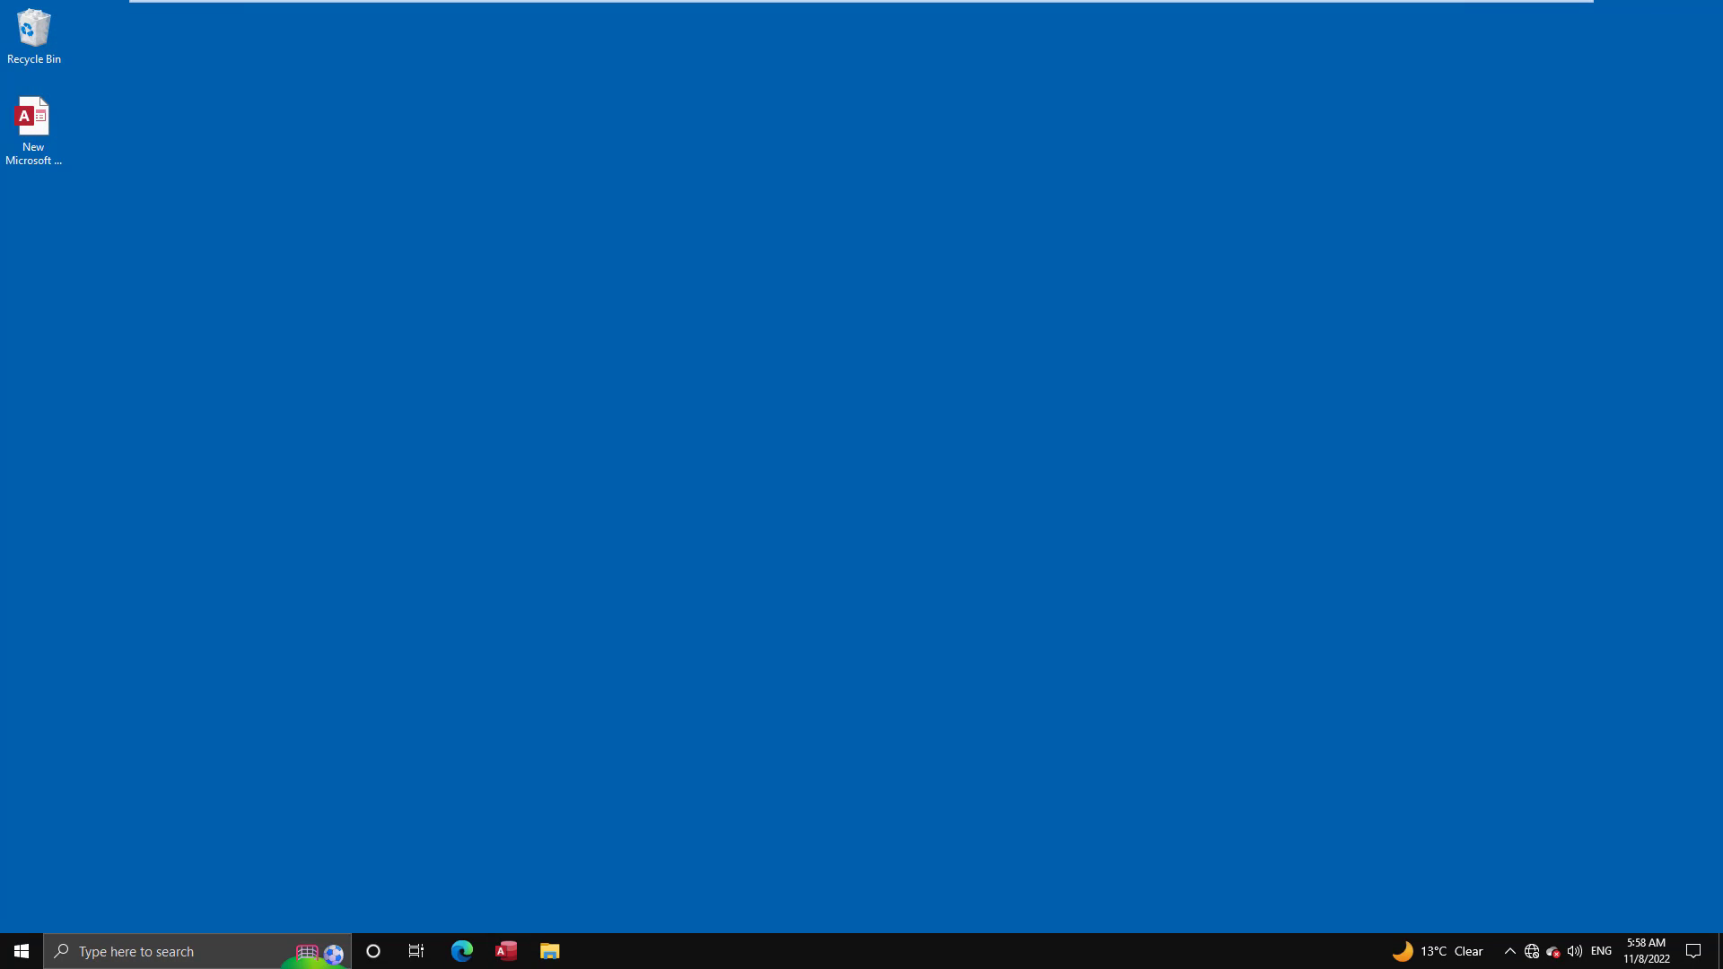